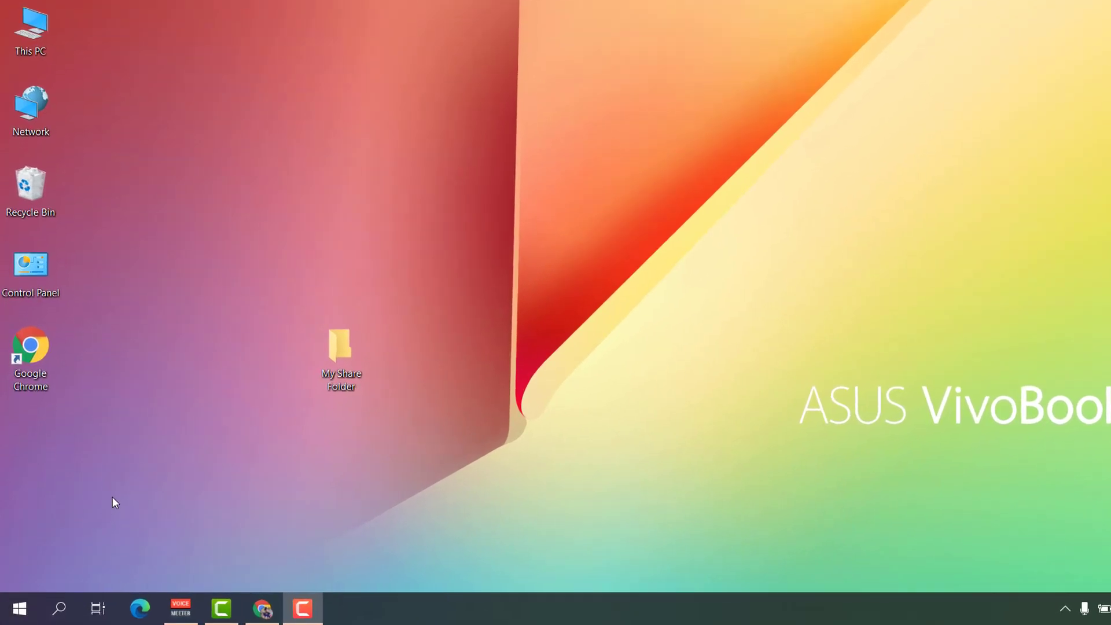
# Search 'servi' to launch Services and select Function Discovery Provider Host to read its description
pyautogui.click(60, 611)
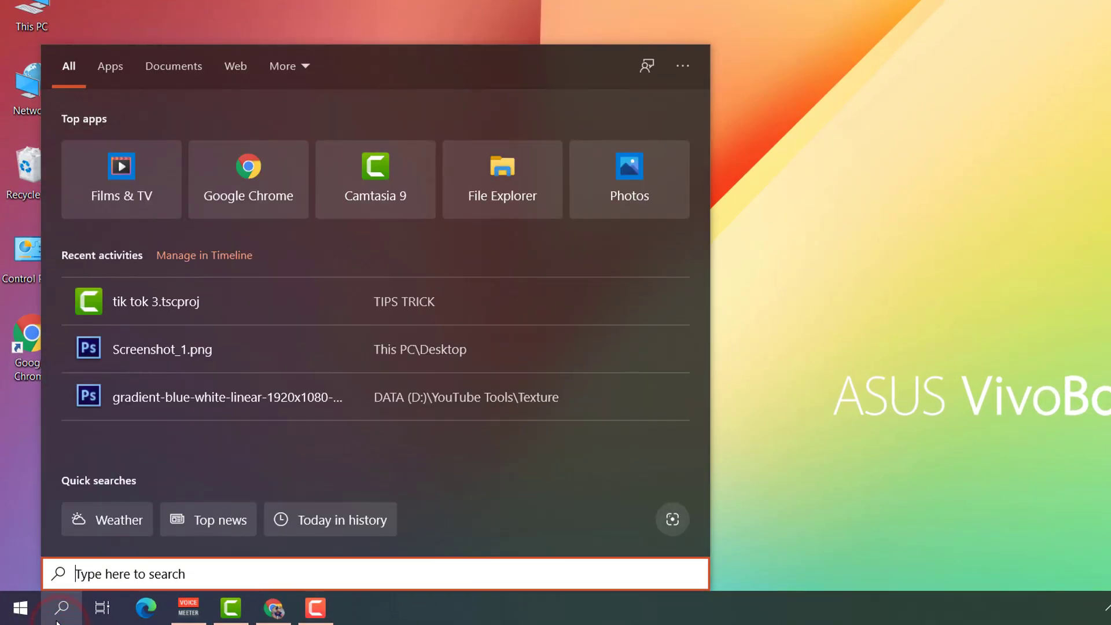
pyautogui.write('servi')
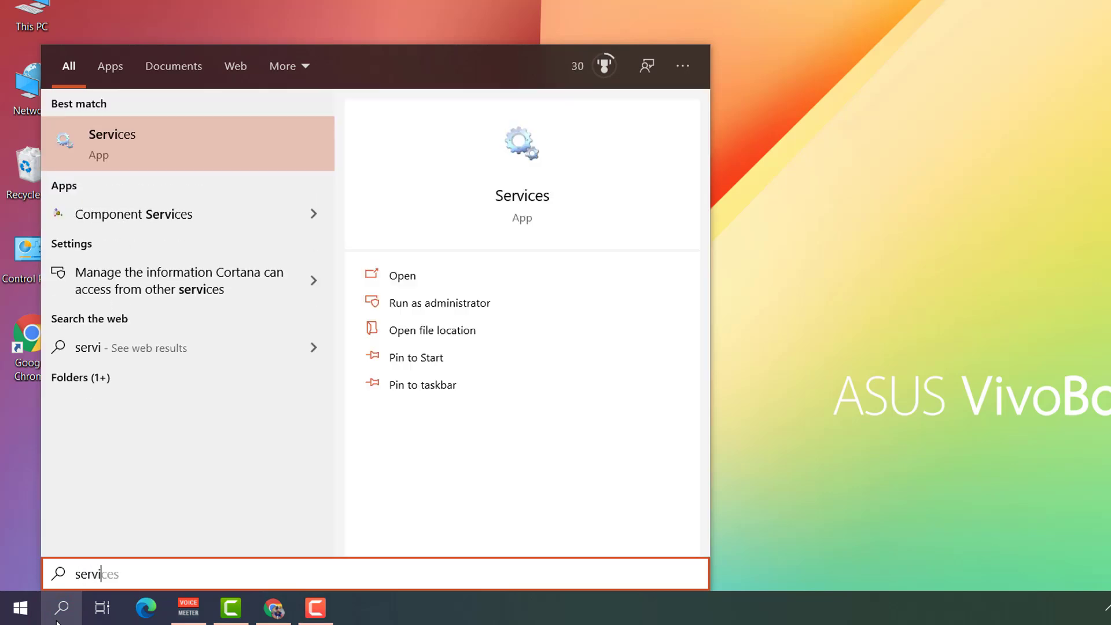
pyautogui.click(131, 142)
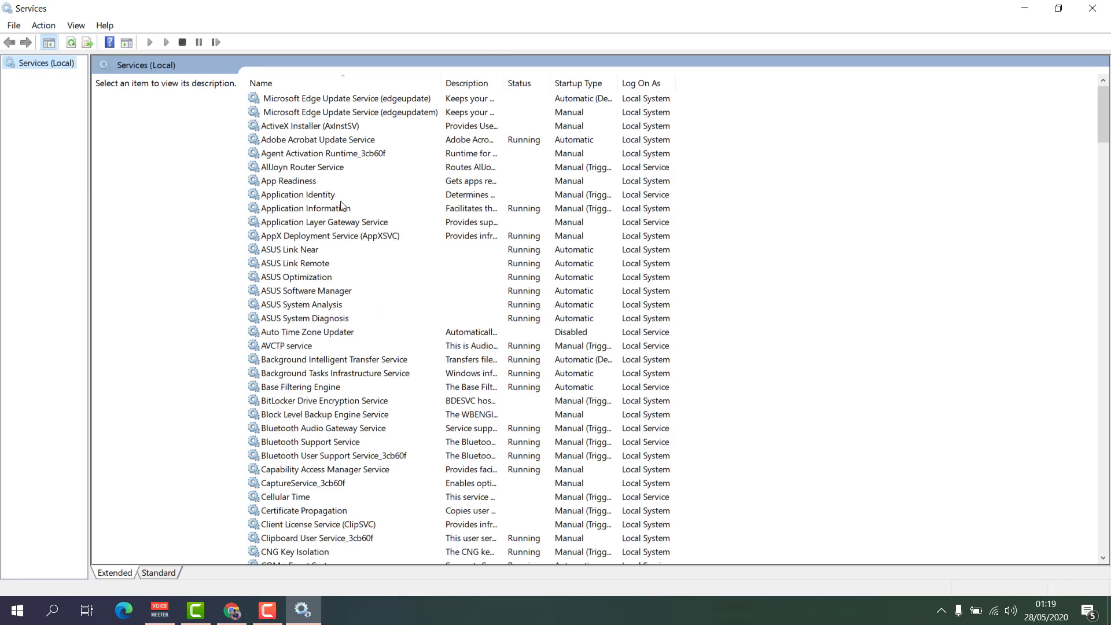
pyautogui.click(322, 198)
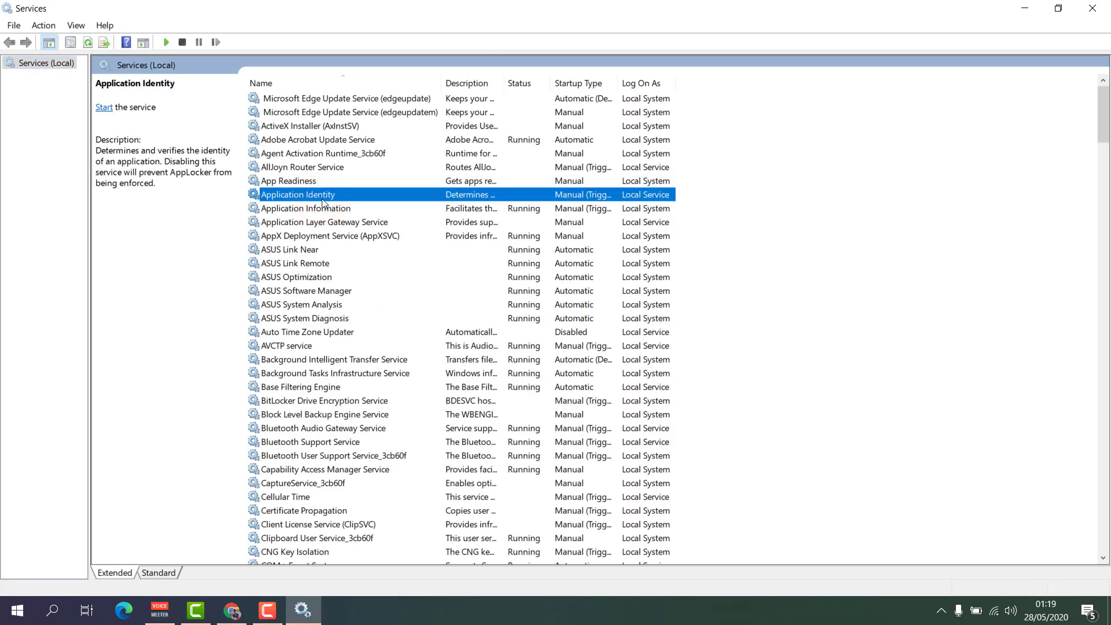
pyautogui.press('f')
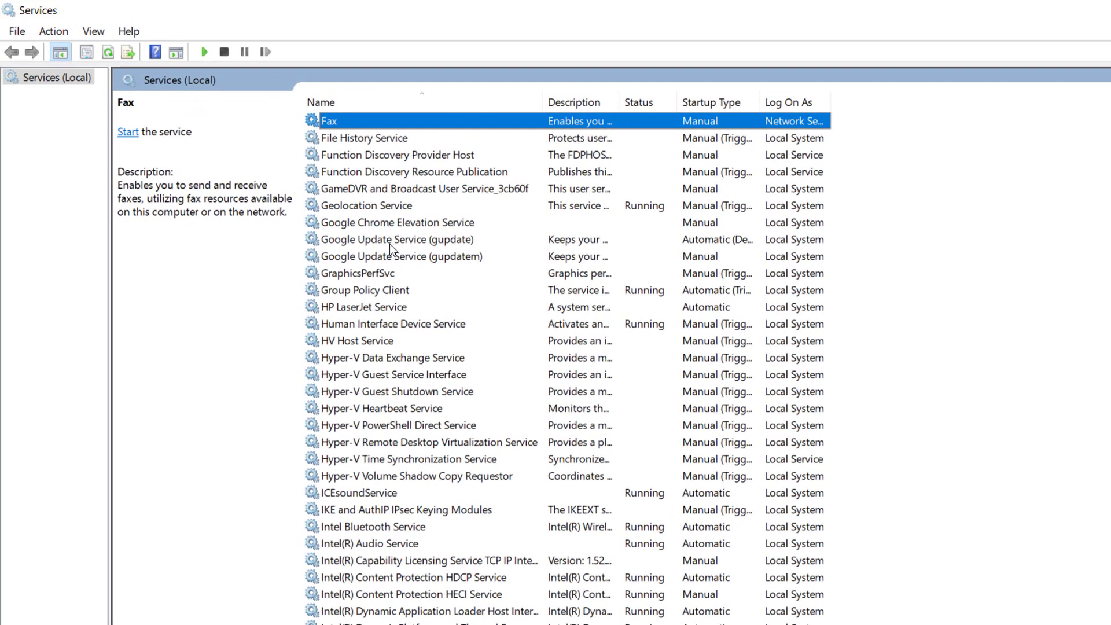
pyautogui.click(388, 156)
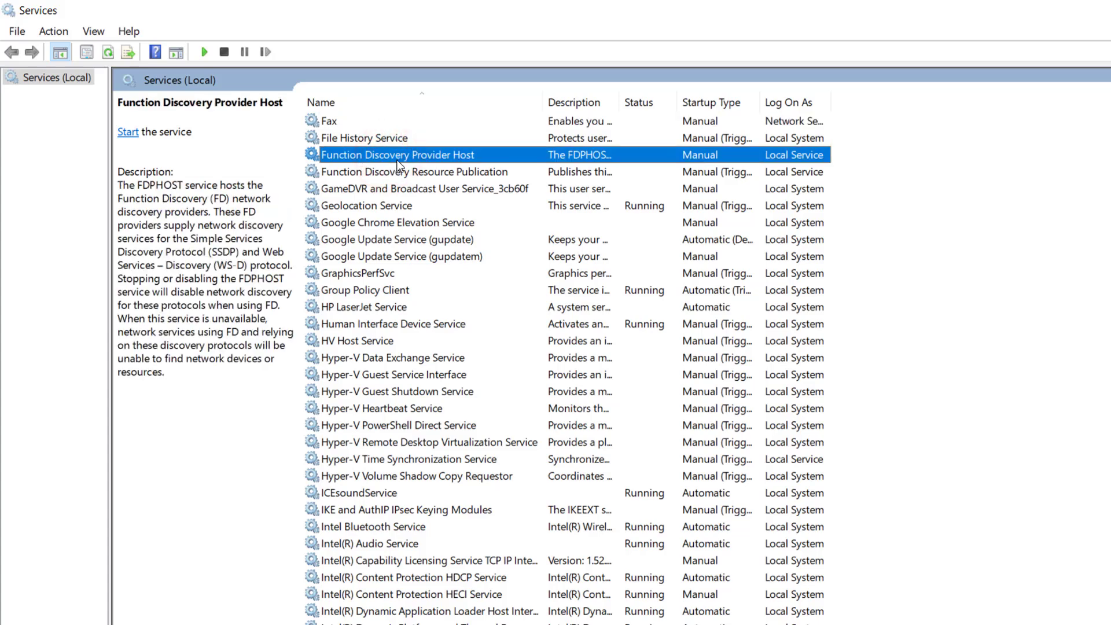
pyautogui.doubleClick(401, 156)
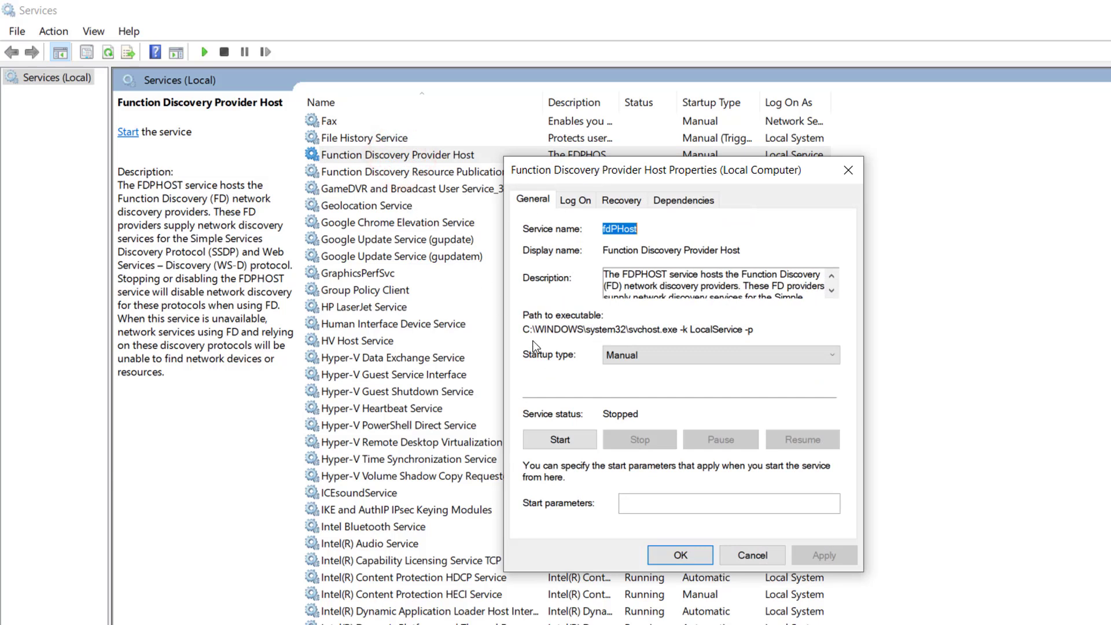
pyautogui.click(645, 356)
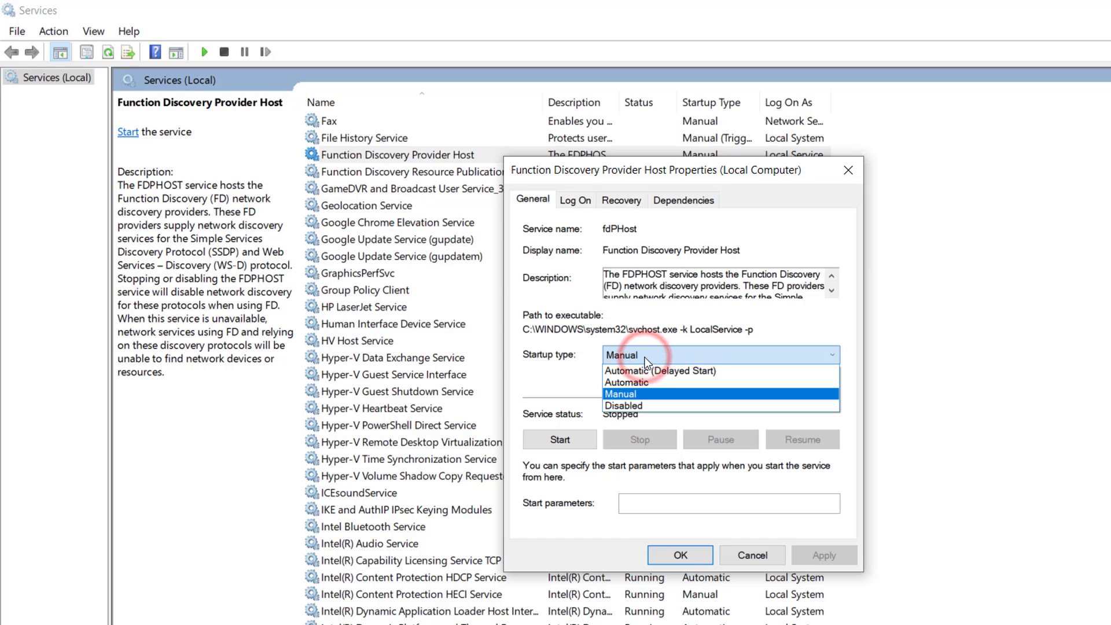
pyautogui.click(645, 382)
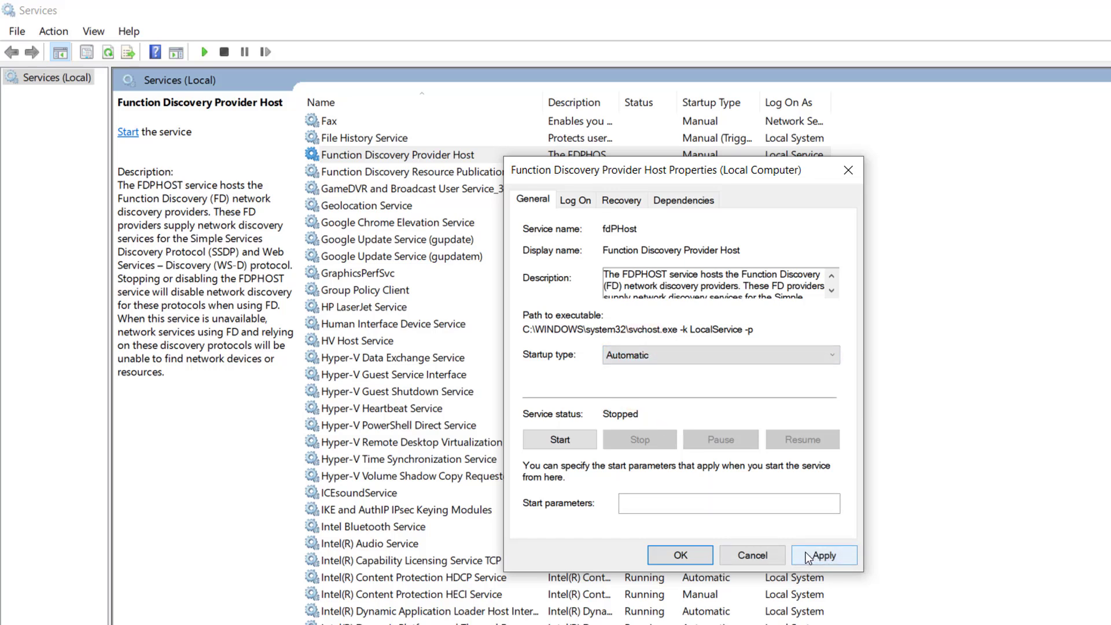
pyautogui.click(737, 560)
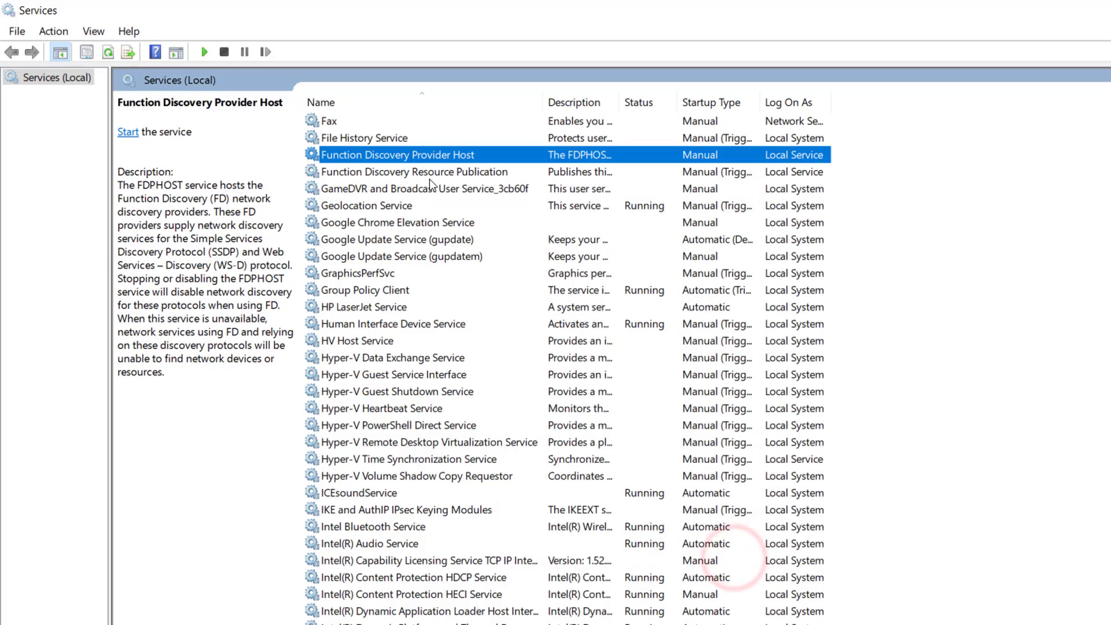
pyautogui.click(417, 175)
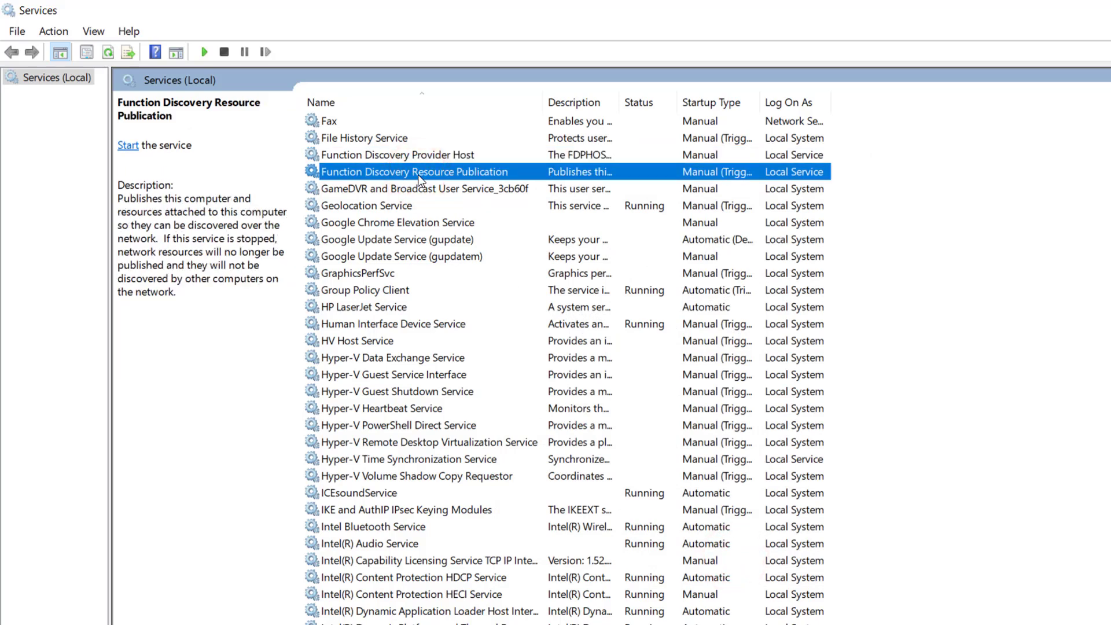
pyautogui.doubleClick(419, 175)
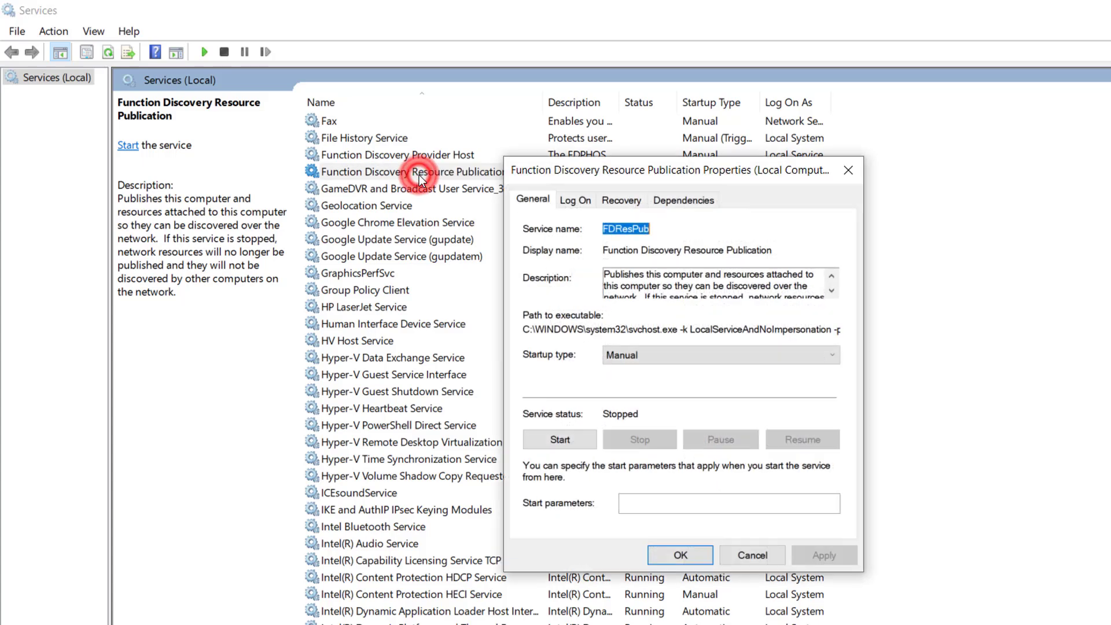
pyautogui.click(651, 351)
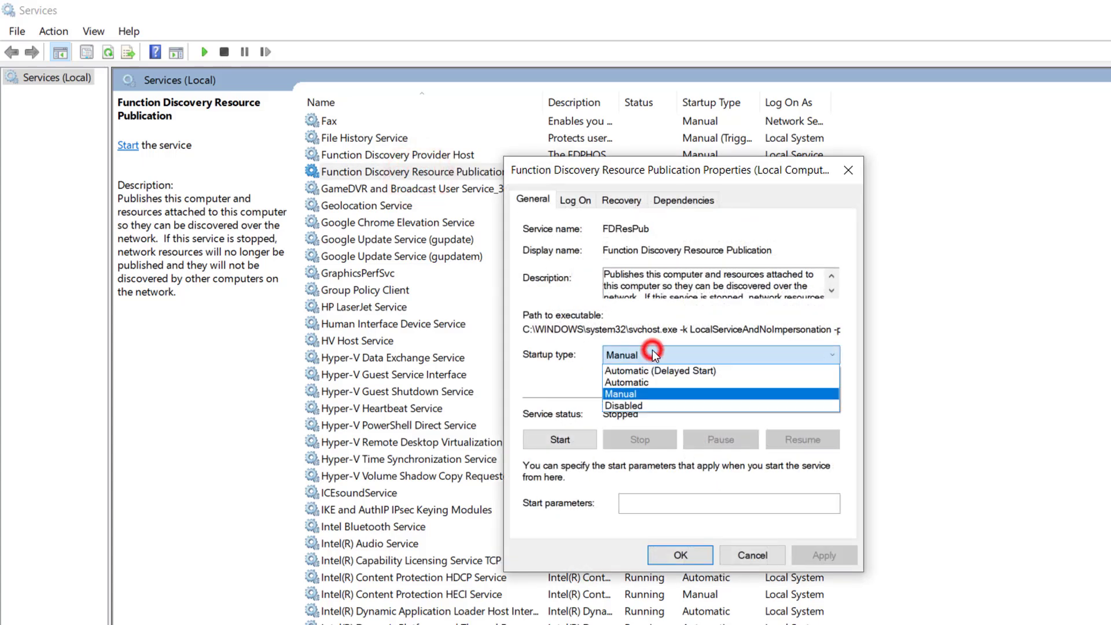
pyautogui.click(641, 383)
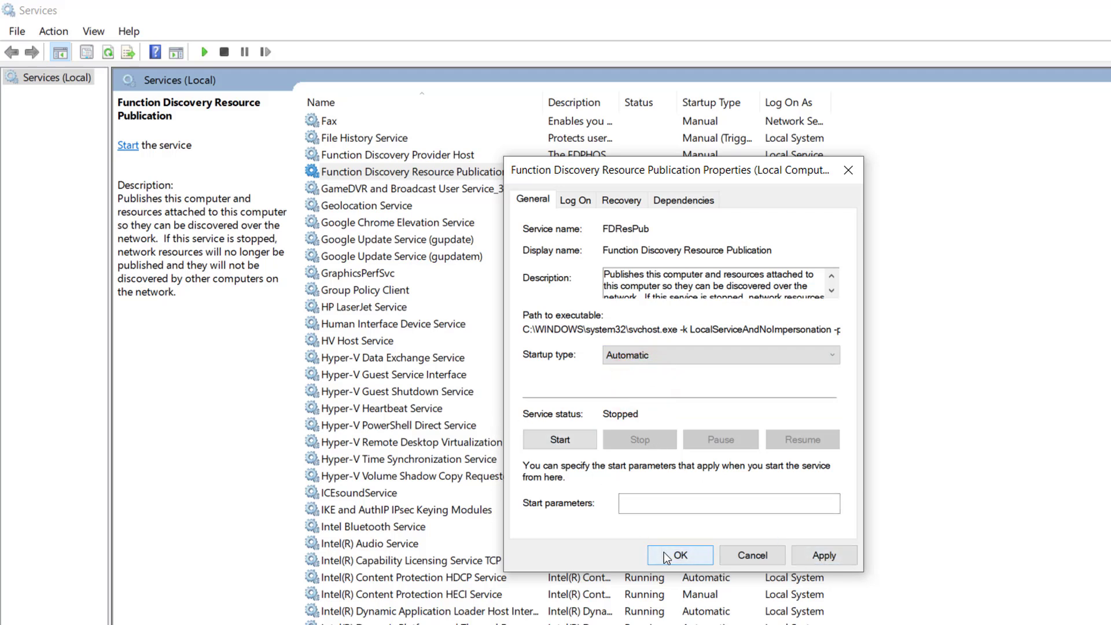
pyautogui.click(738, 557)
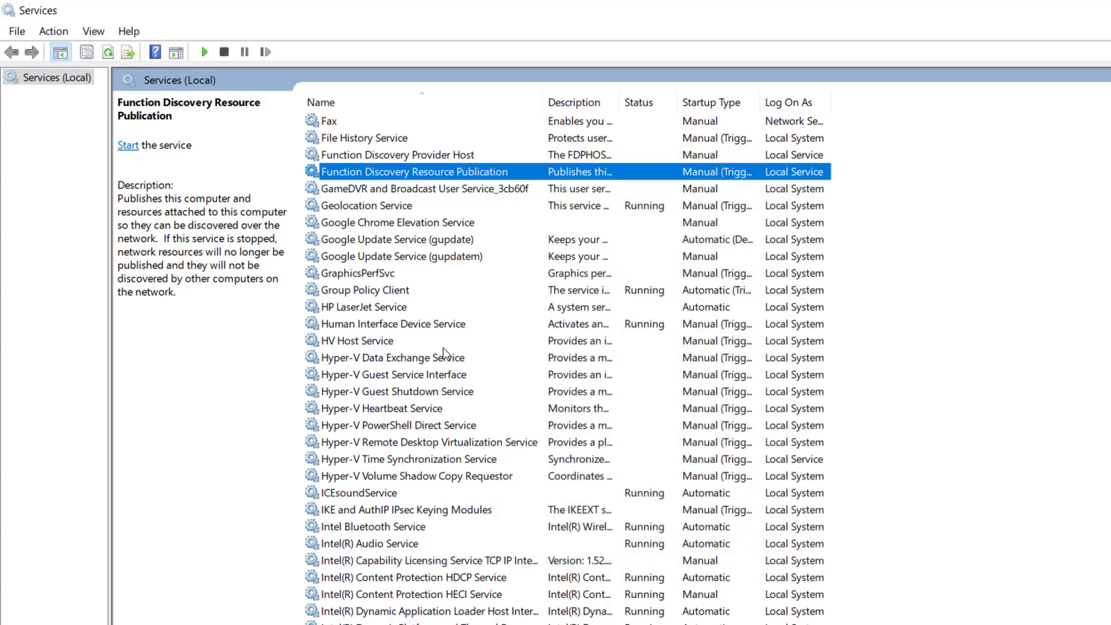
pyautogui.click(416, 324)
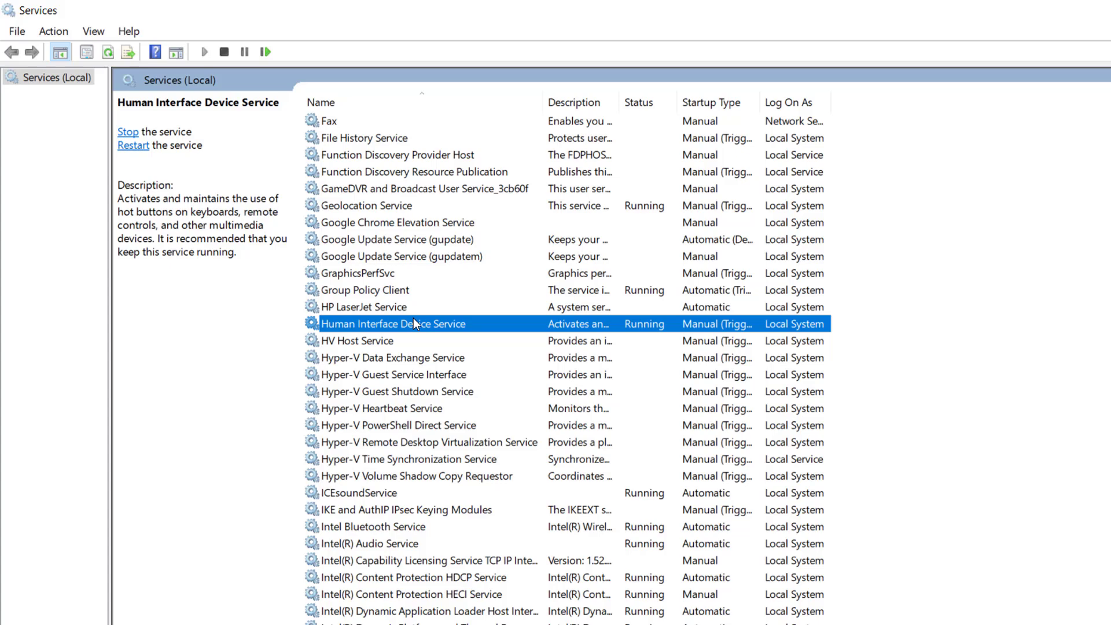
pyautogui.press('u')
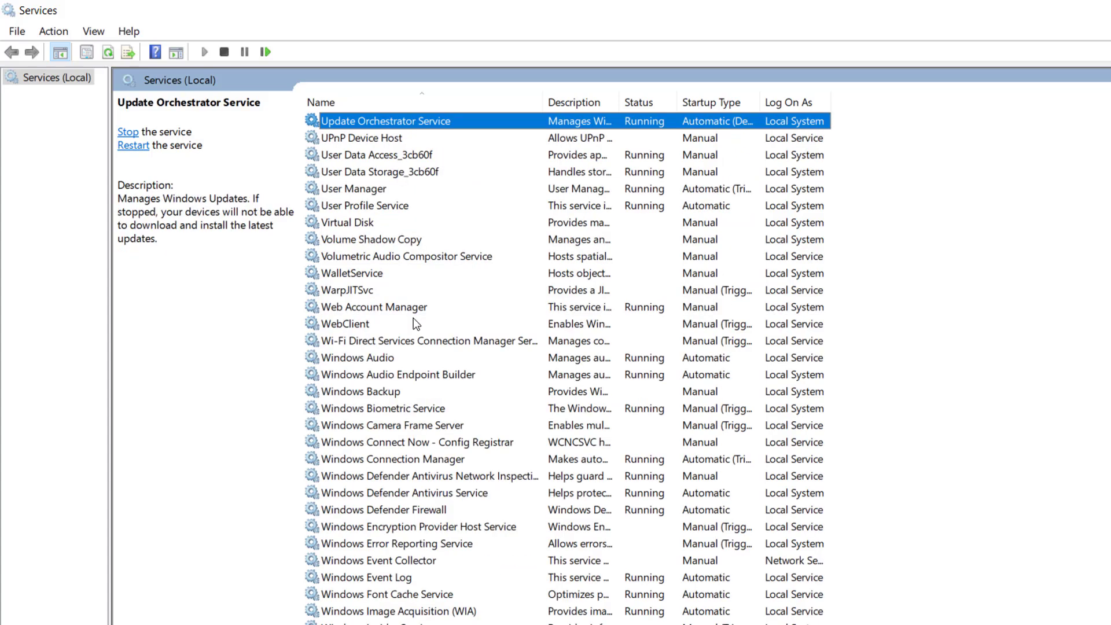
pyautogui.doubleClick(369, 140)
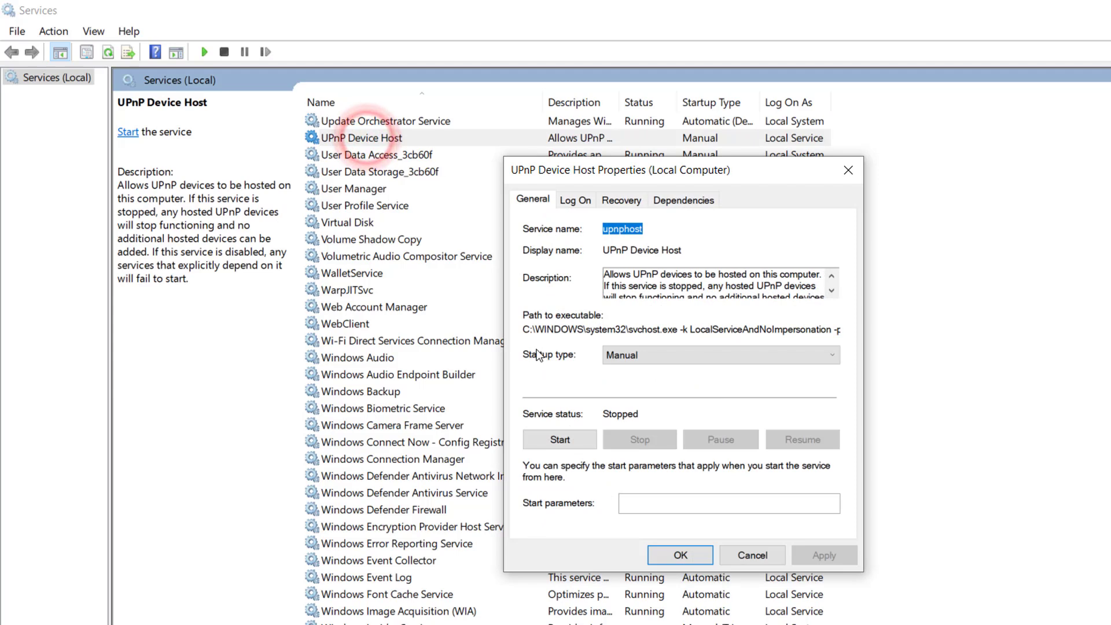
pyautogui.click(654, 356)
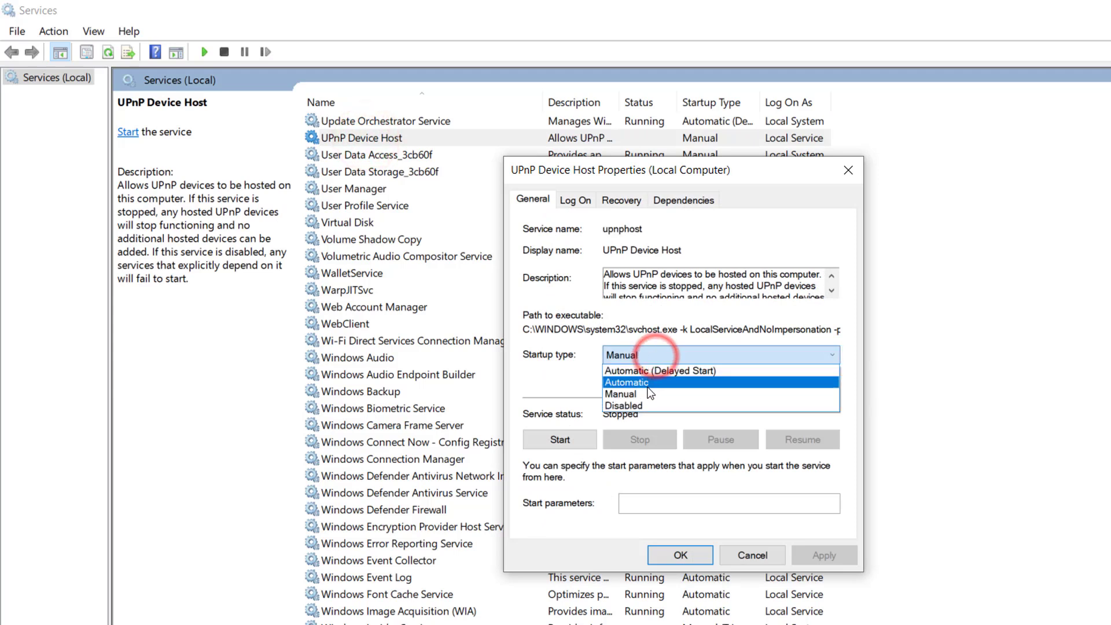
pyautogui.click(653, 385)
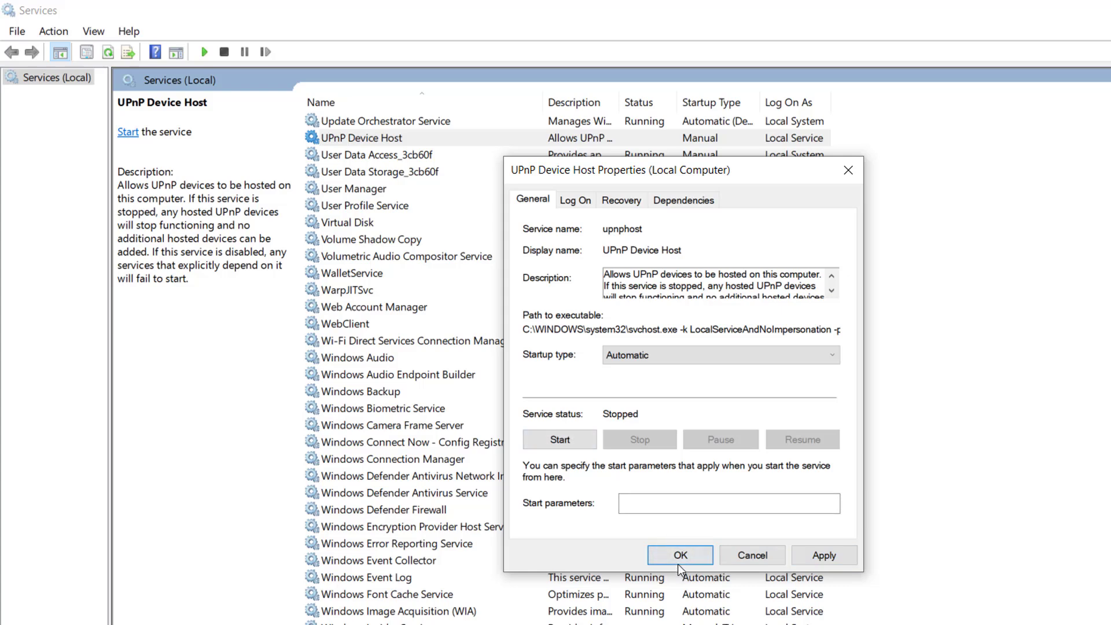
pyautogui.click(751, 555)
pyautogui.click(454, 289)
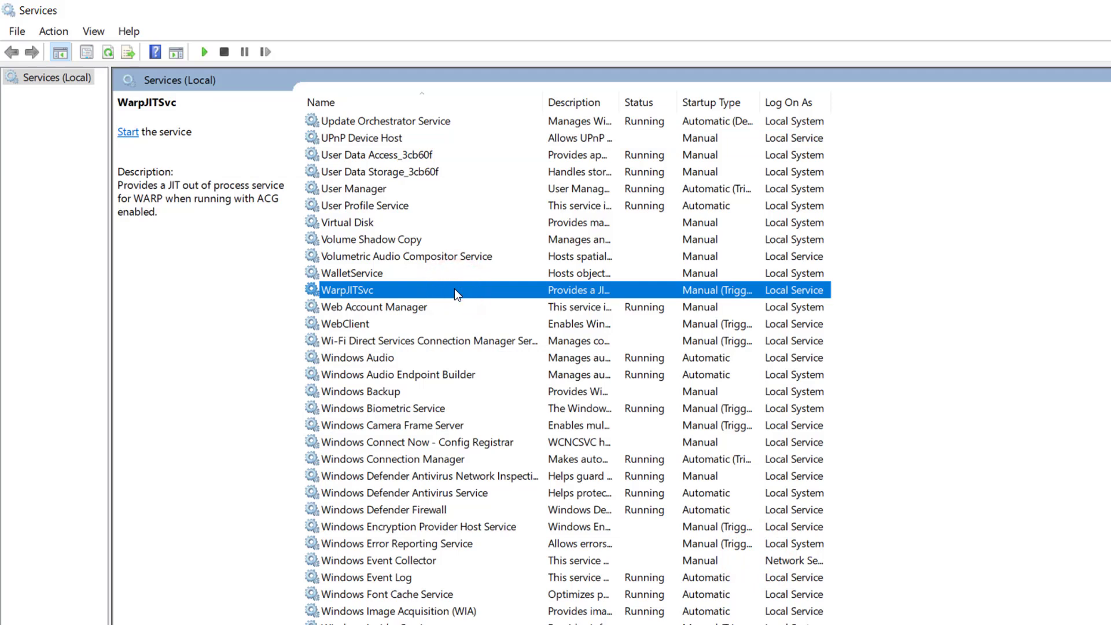
# Inspect SSDP Discovery's properties and startup type, leaving it at Manual without changes
pyautogui.press('s')
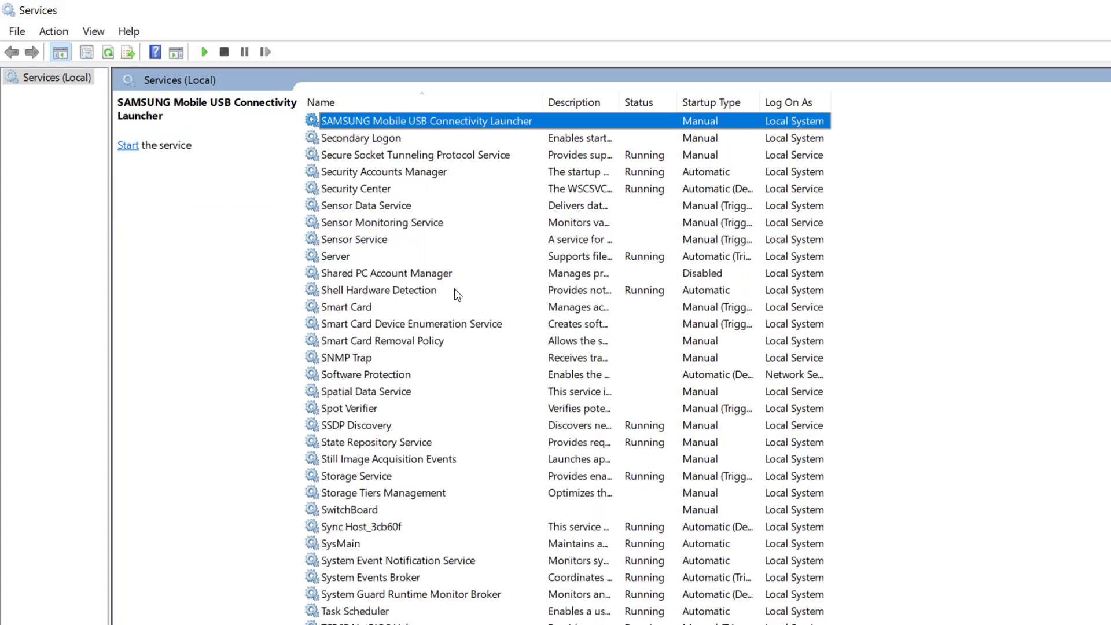
pyautogui.click(380, 426)
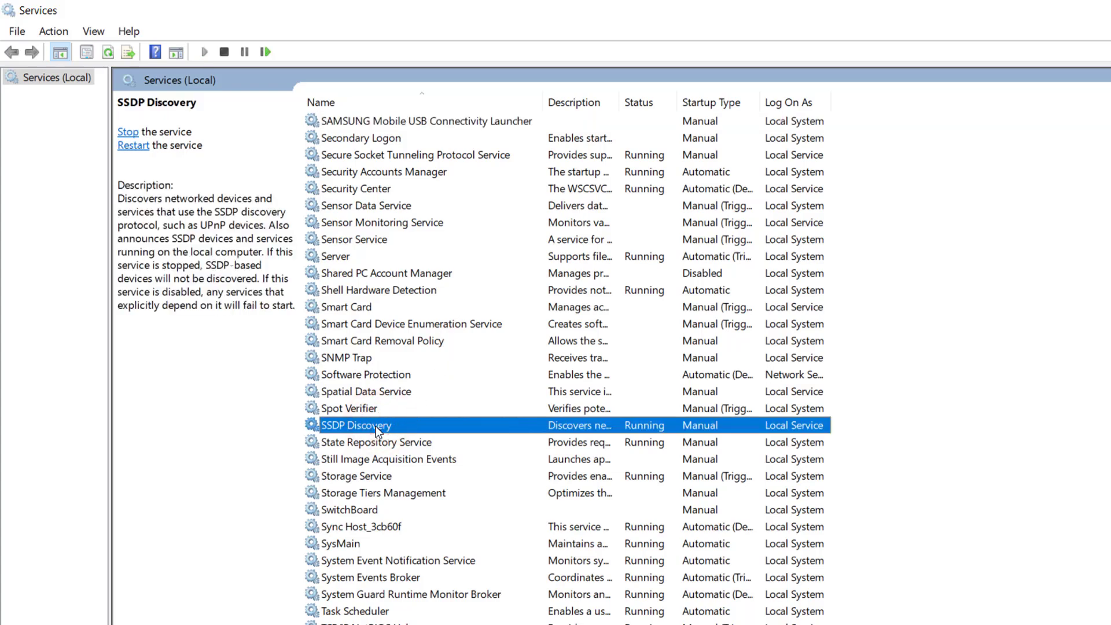
pyautogui.doubleClick(376, 427)
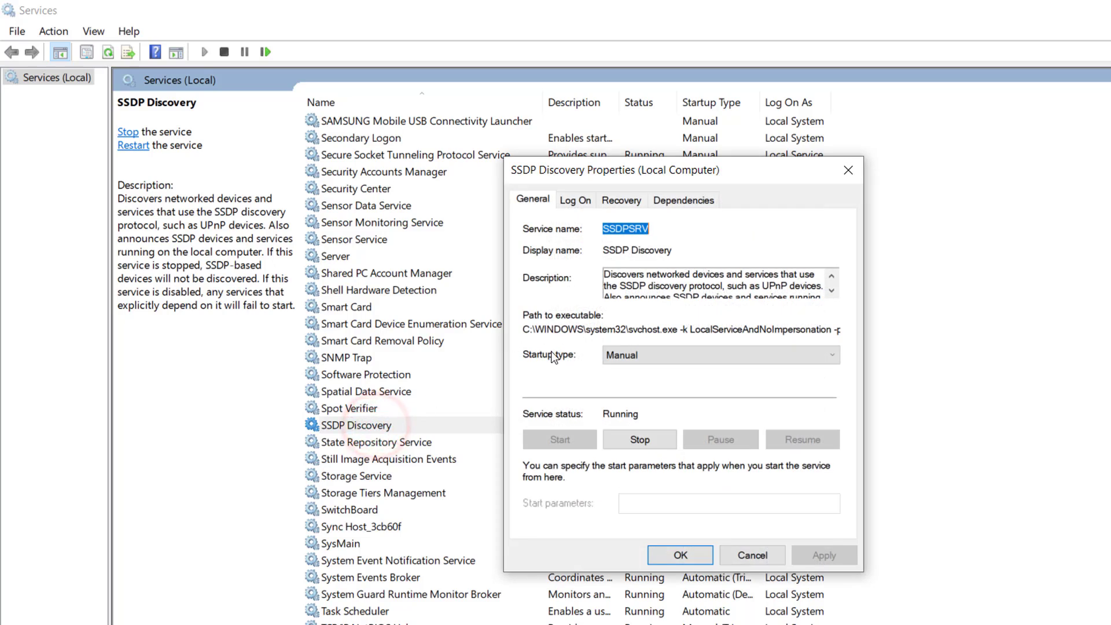
pyautogui.click(649, 355)
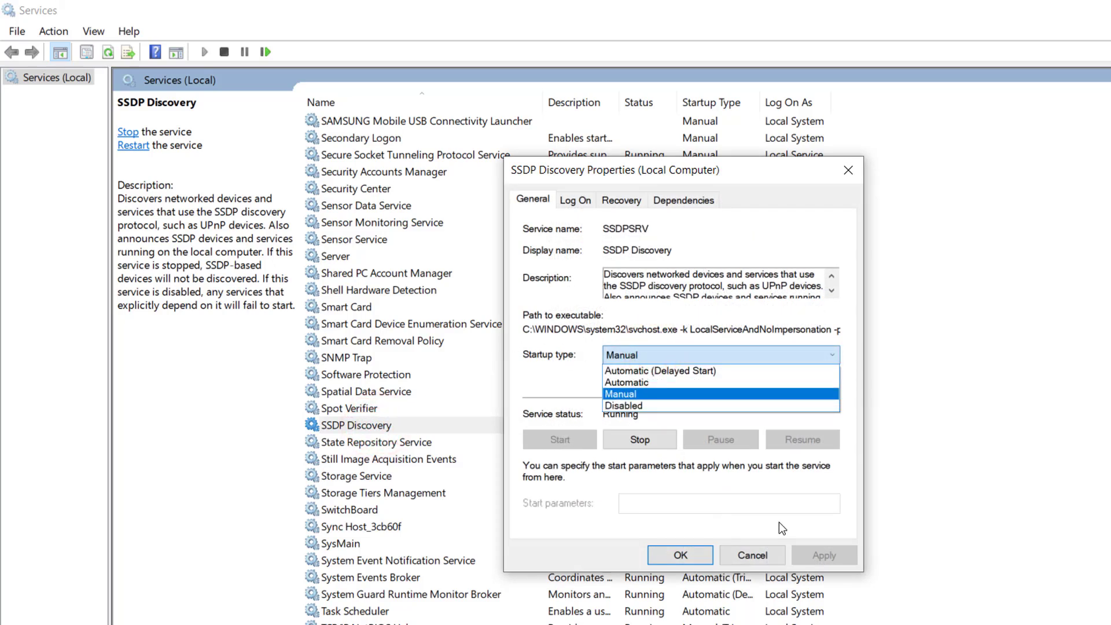
pyautogui.click(746, 555)
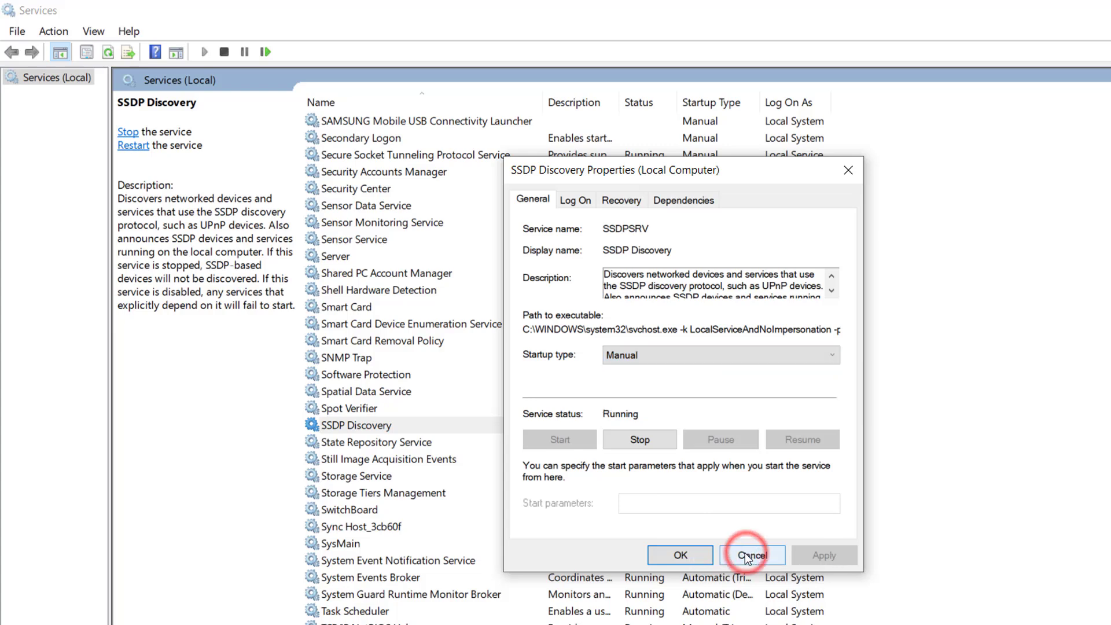
pyautogui.click(755, 558)
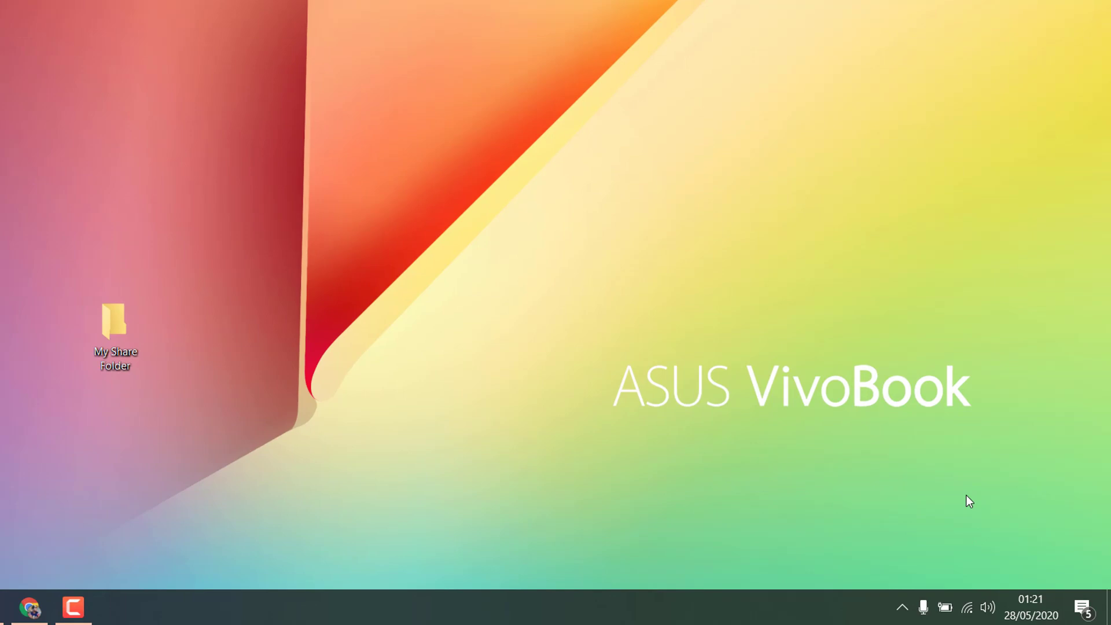
# From the network tray icon, go to Network & Internet settings and show the Wi-Fi page
pyautogui.rightClick(967, 607)
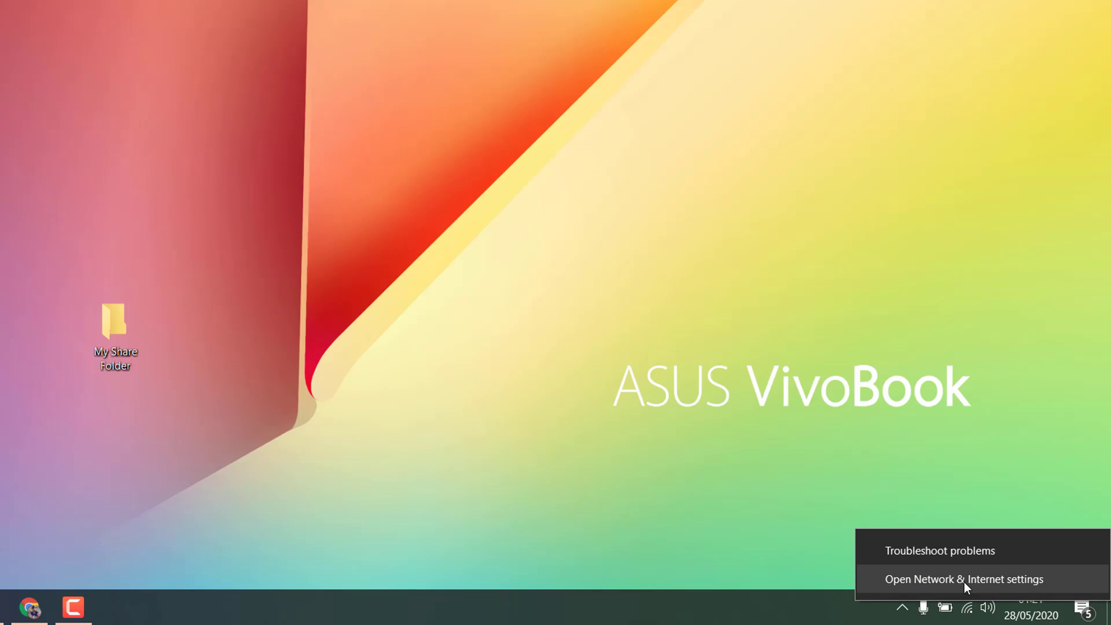
pyautogui.click(964, 582)
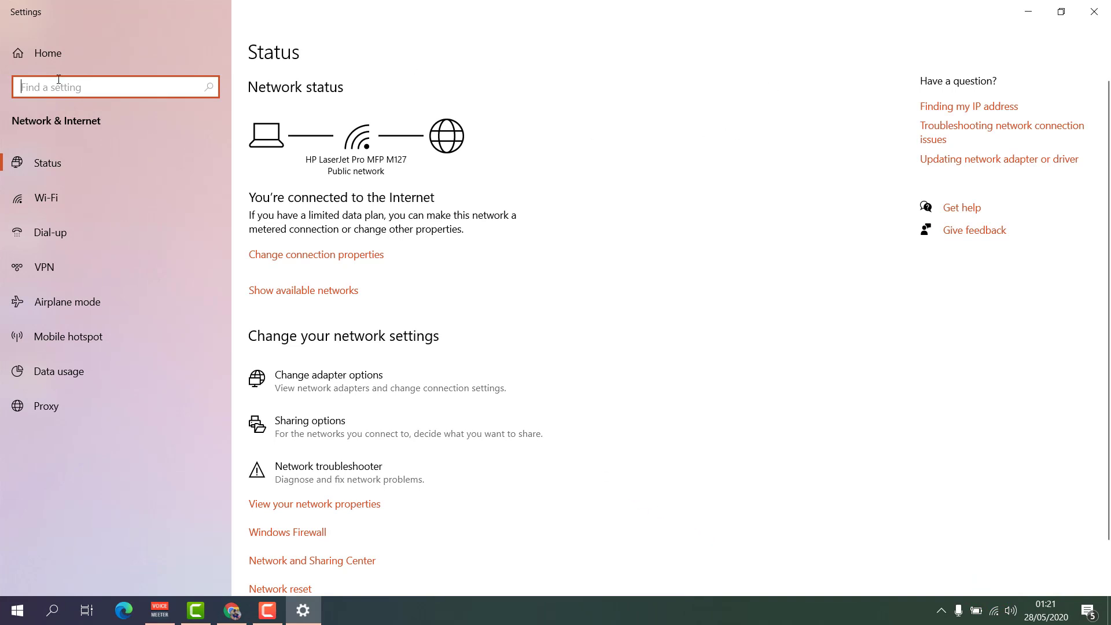
pyautogui.click(49, 202)
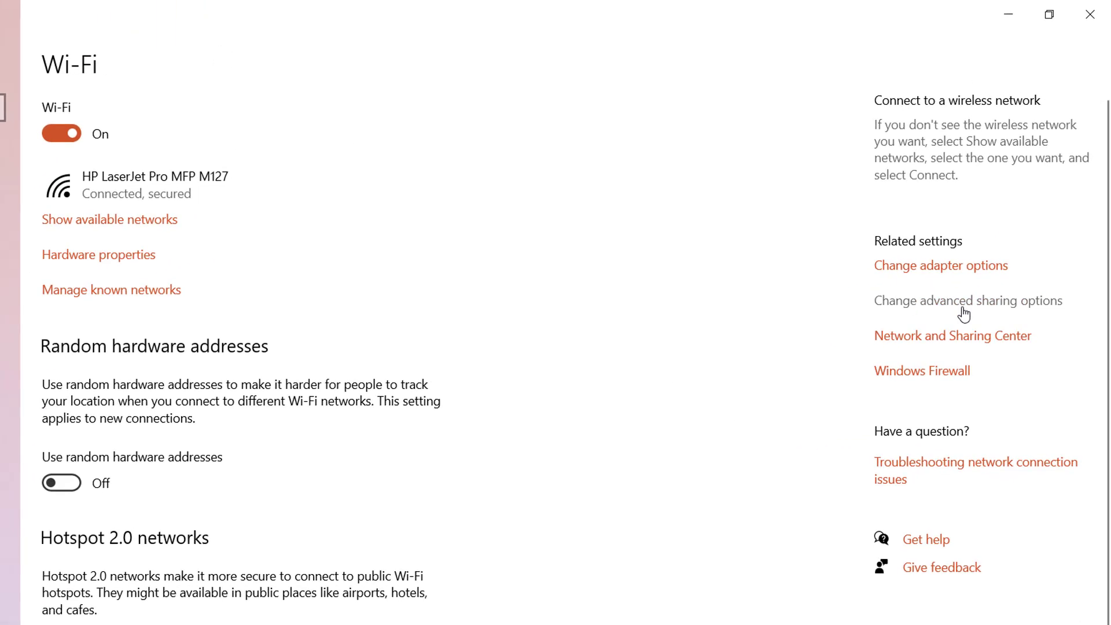
# Review the Private, Guest or Public, and All Networks sharing options, then cancel unchanged
pyautogui.click(1009, 307)
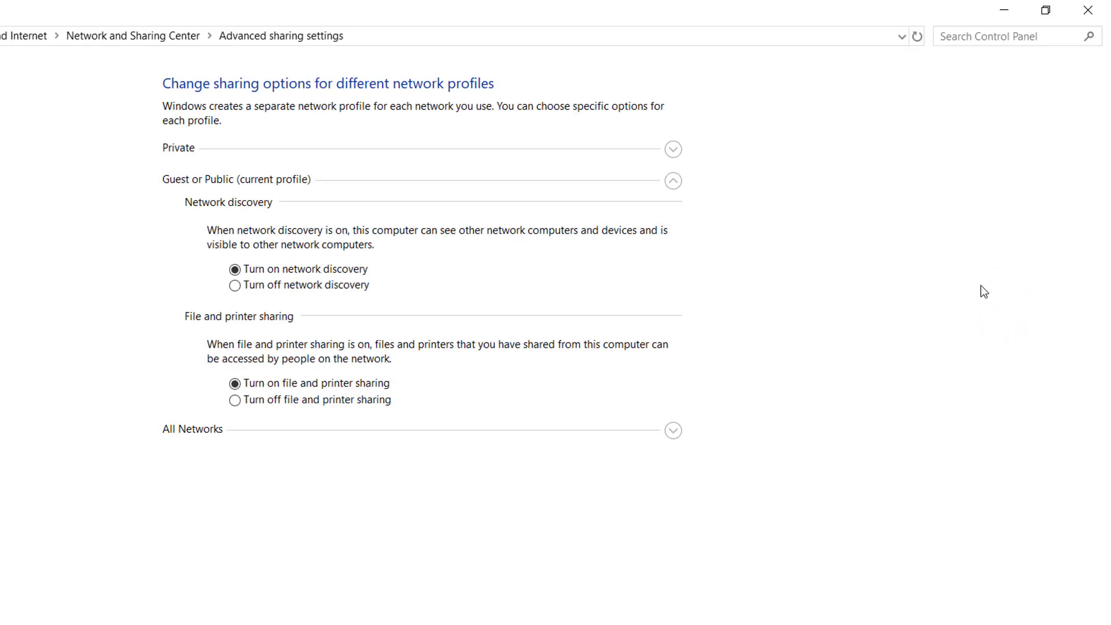
pyautogui.click(675, 182)
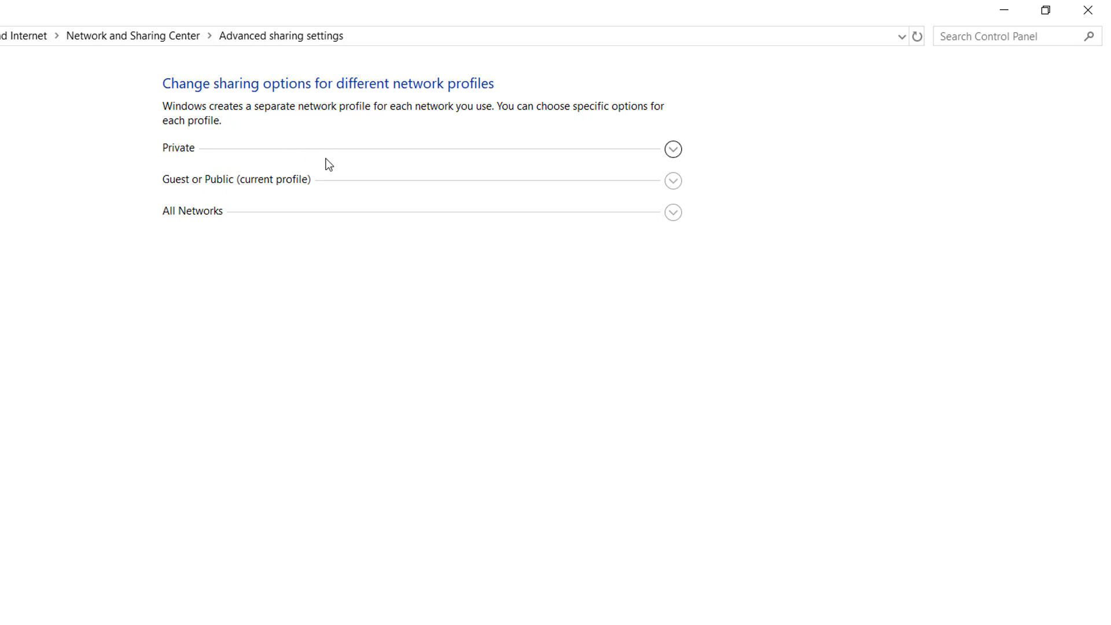
pyautogui.click(670, 154)
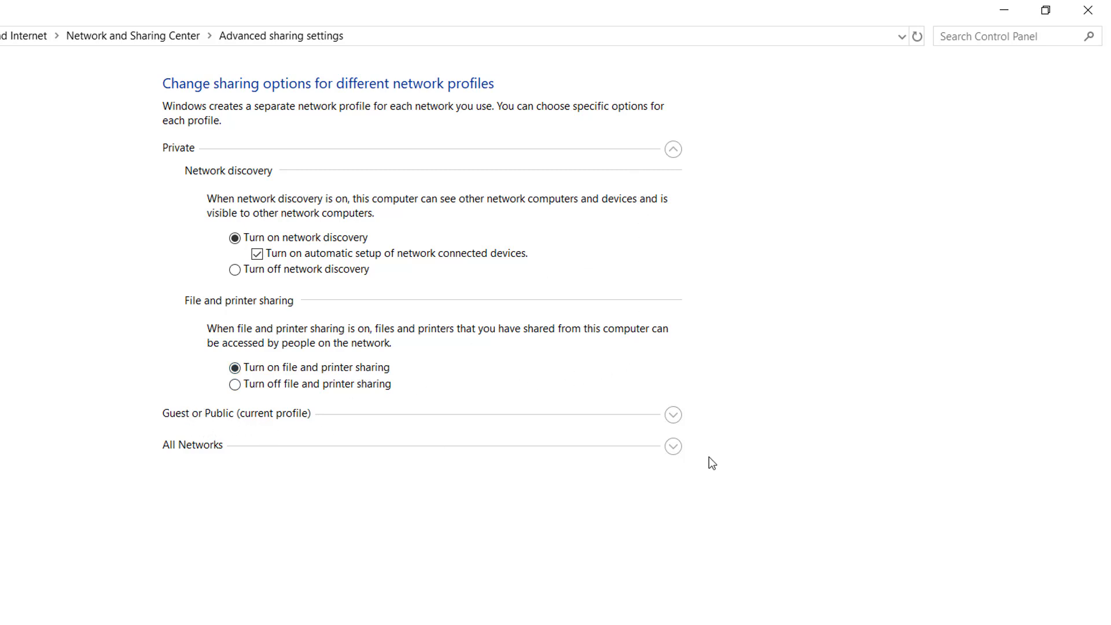
pyautogui.click(673, 415)
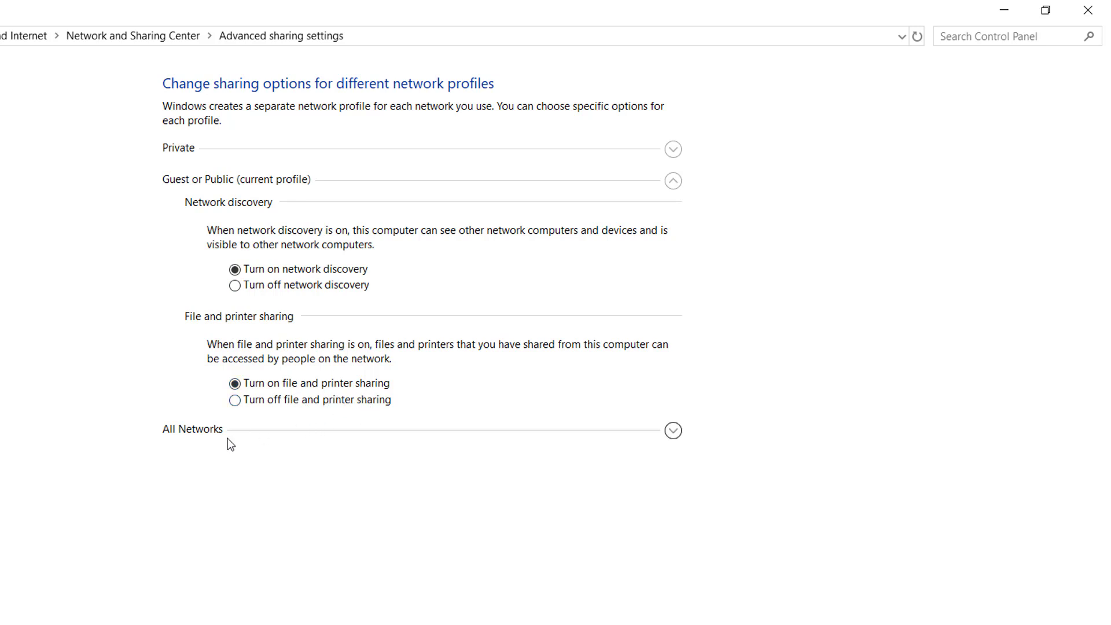
pyautogui.click(672, 433)
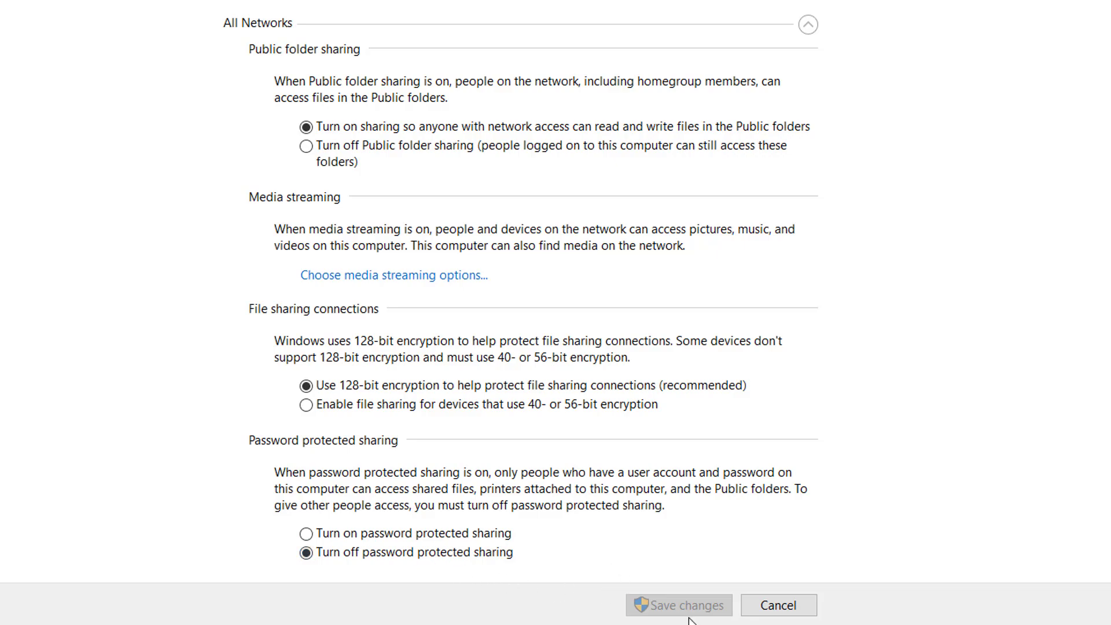
pyautogui.click(759, 605)
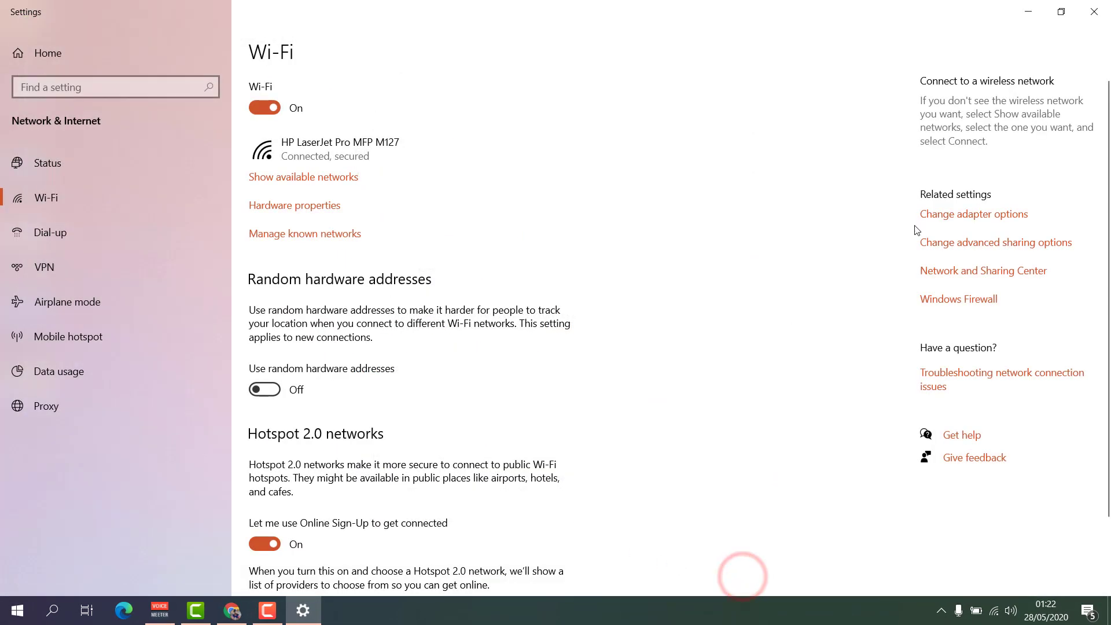
# Close Settings and bring up the Properties window of My Share Folder
pyautogui.click(1094, 12)
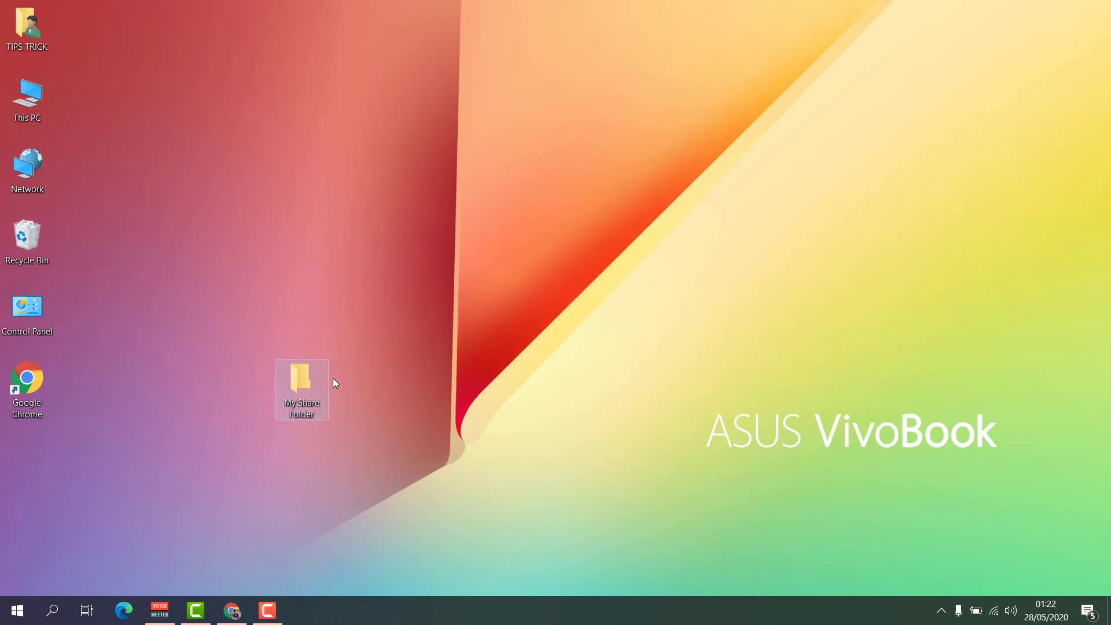
pyautogui.rightClick(305, 401)
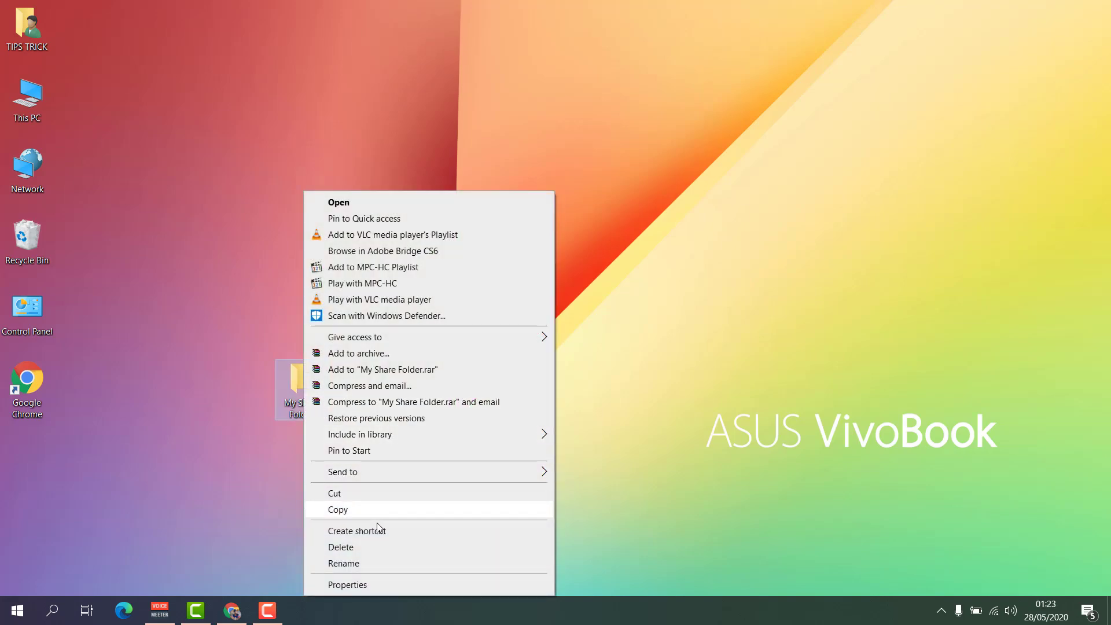
pyautogui.click(355, 585)
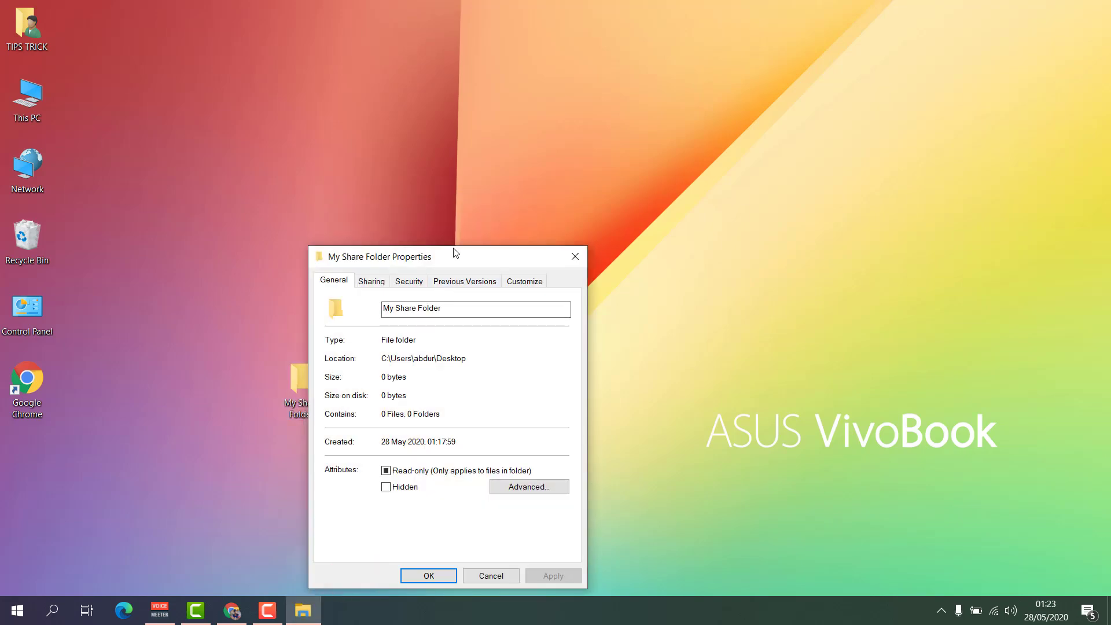
pyautogui.moveTo(454, 241); pyautogui.dragTo(462, 179)
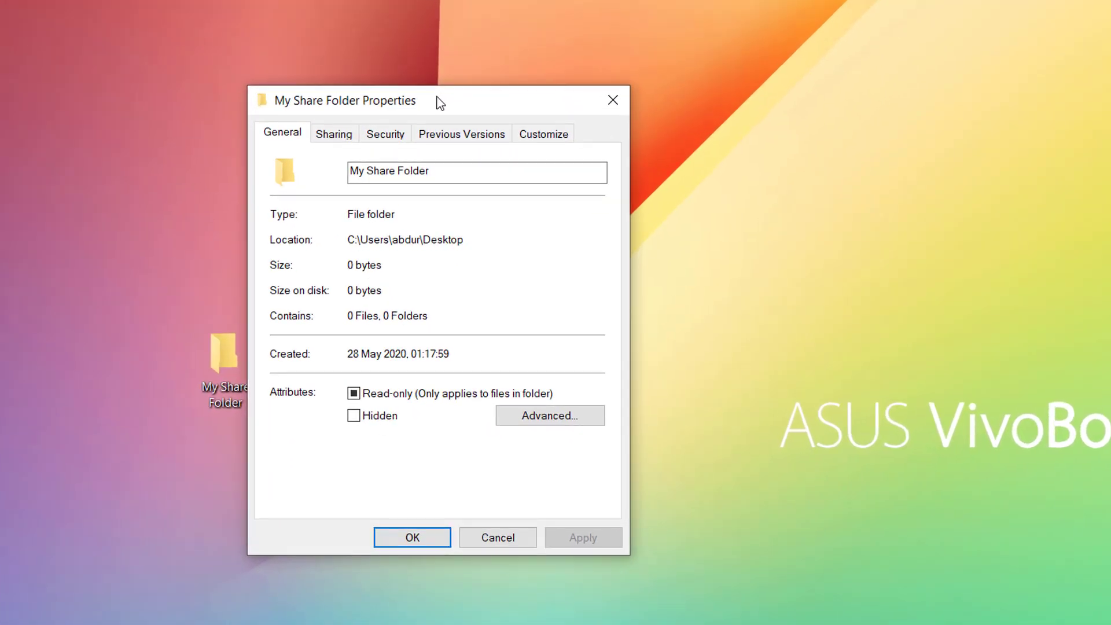
# Tick Share this folder in Advanced Sharing and apply it
pyautogui.click(338, 134)
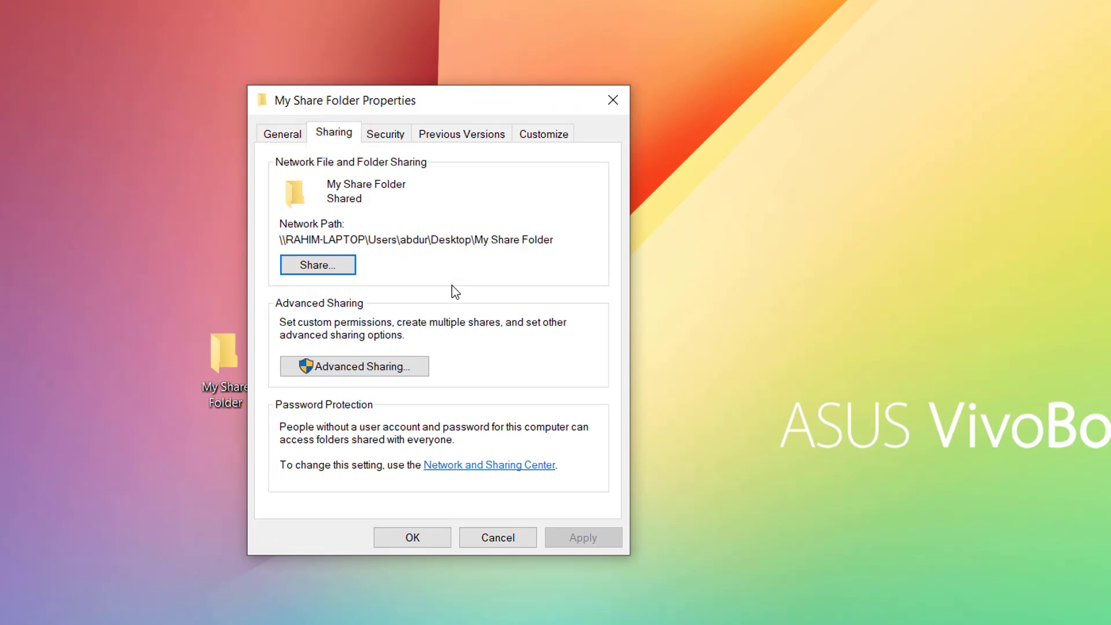
pyautogui.click(364, 371)
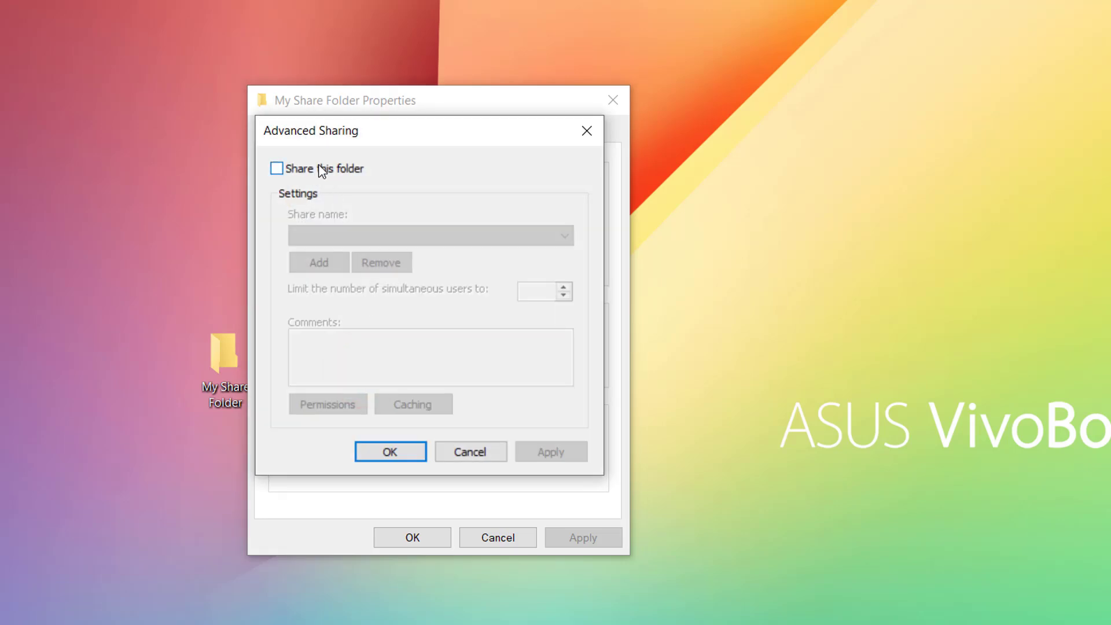
pyautogui.click(325, 166)
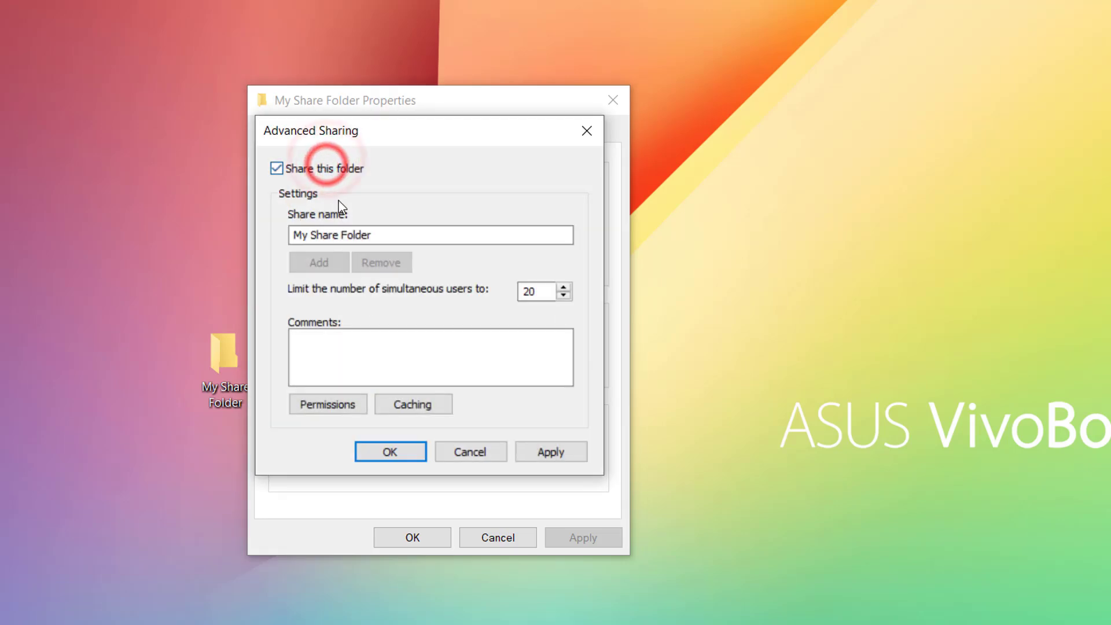
pyautogui.click(550, 452)
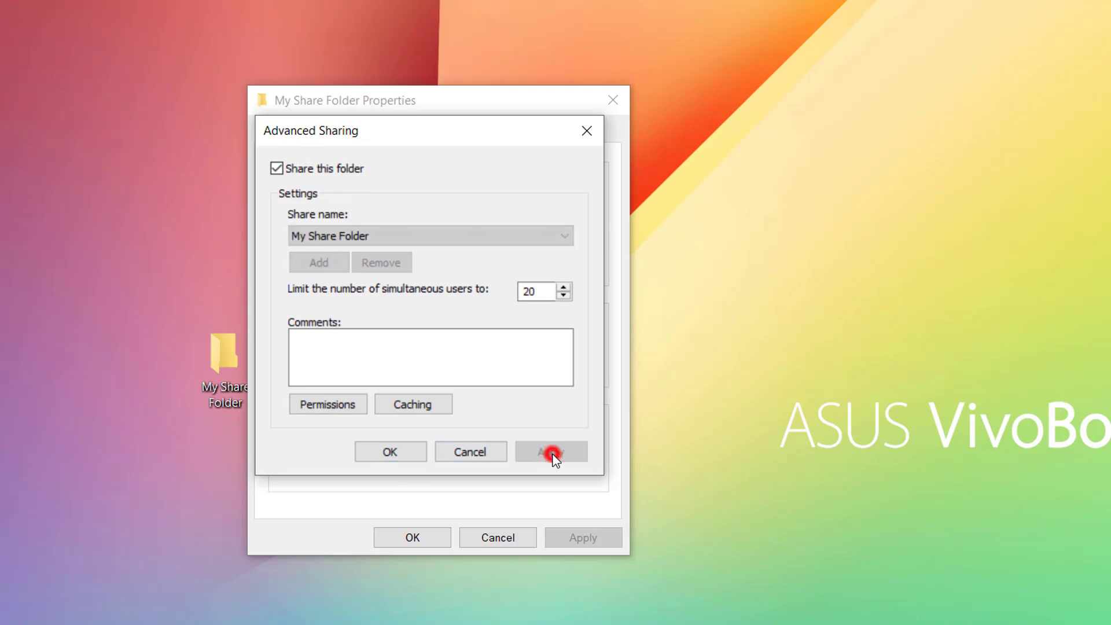
pyautogui.click(387, 453)
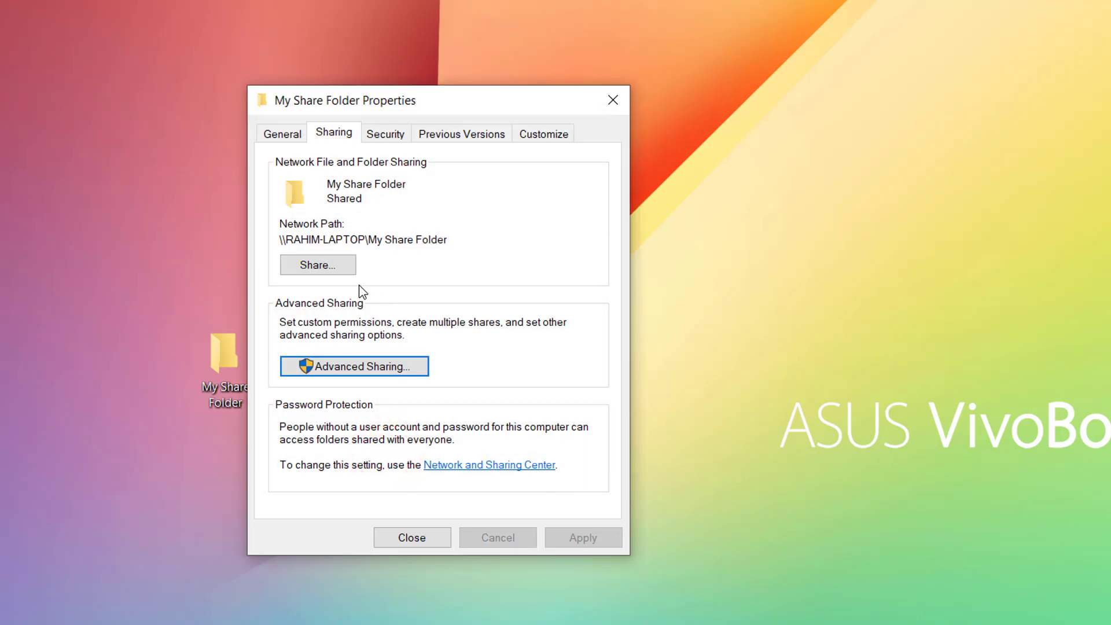
# Add Everyone with Read/Write permission in the sharing wizard and share the folder
pyautogui.click(324, 265)
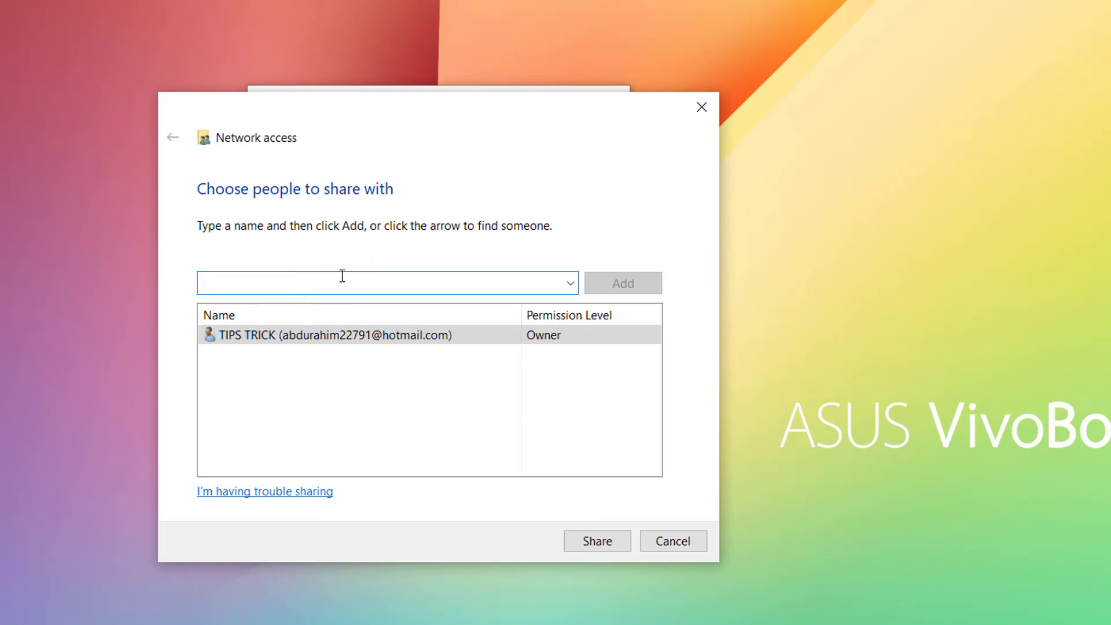
pyautogui.click(571, 283)
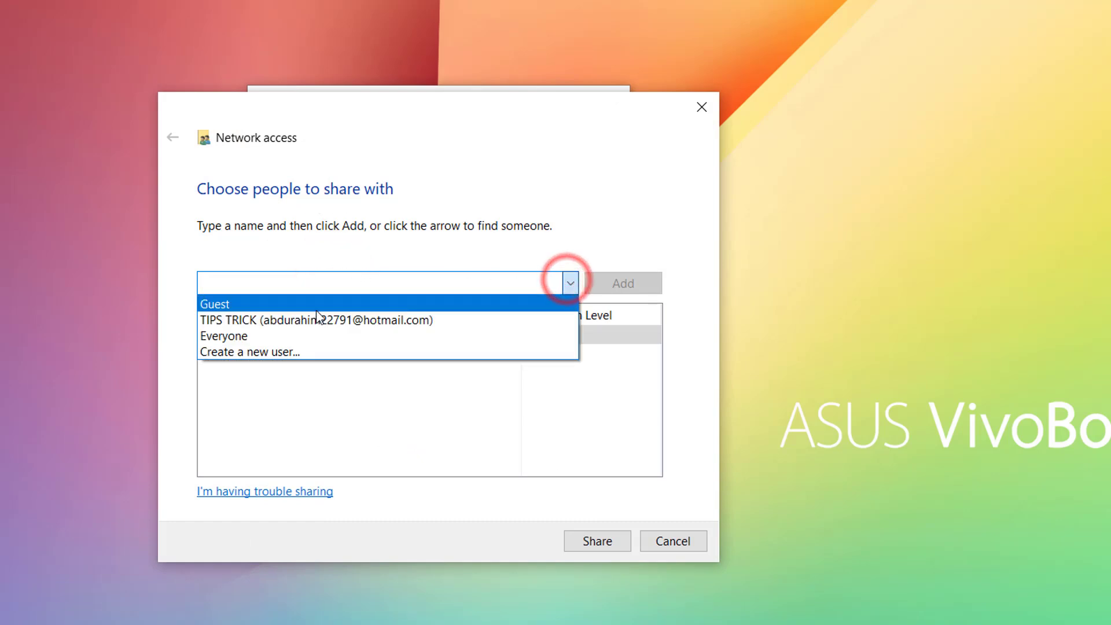
pyautogui.click(278, 336)
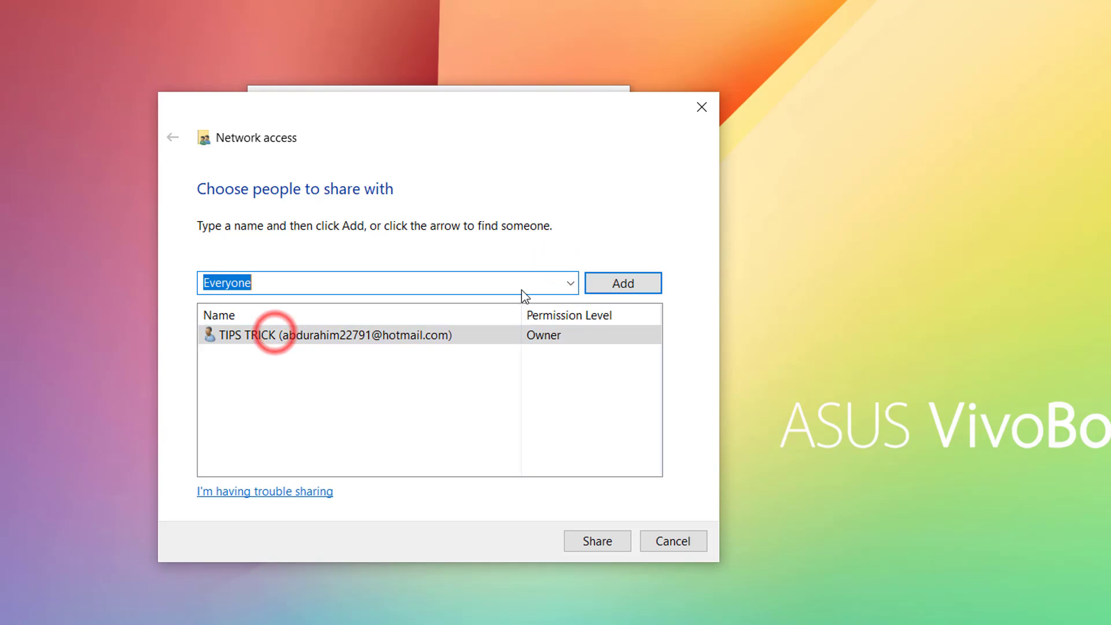
pyautogui.click(641, 282)
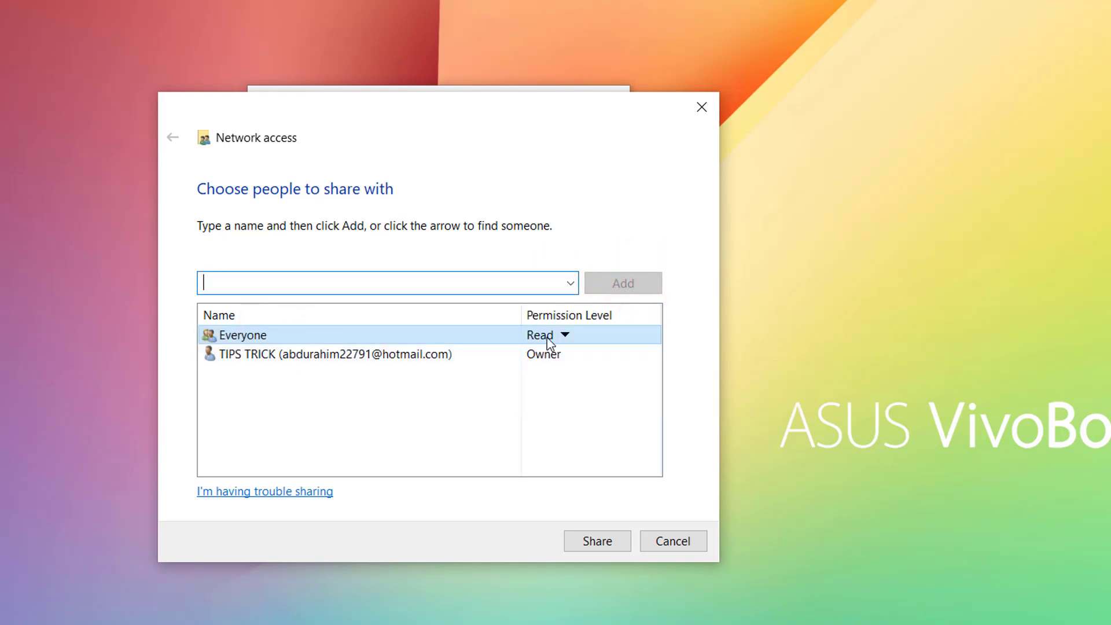
pyautogui.click(565, 335)
pyautogui.click(616, 354)
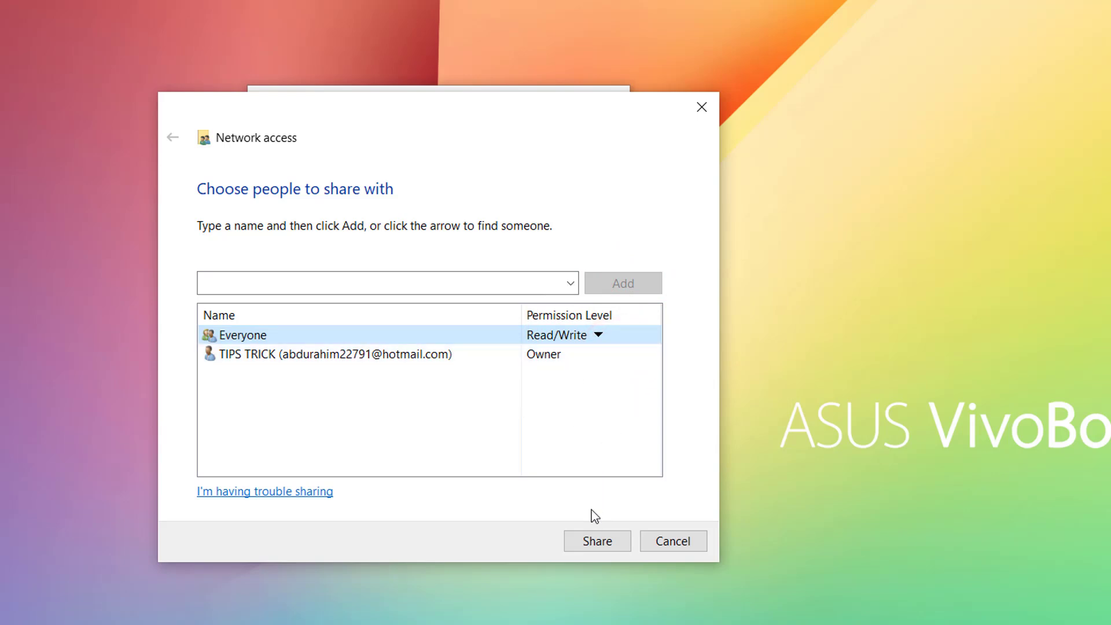
pyautogui.click(596, 543)
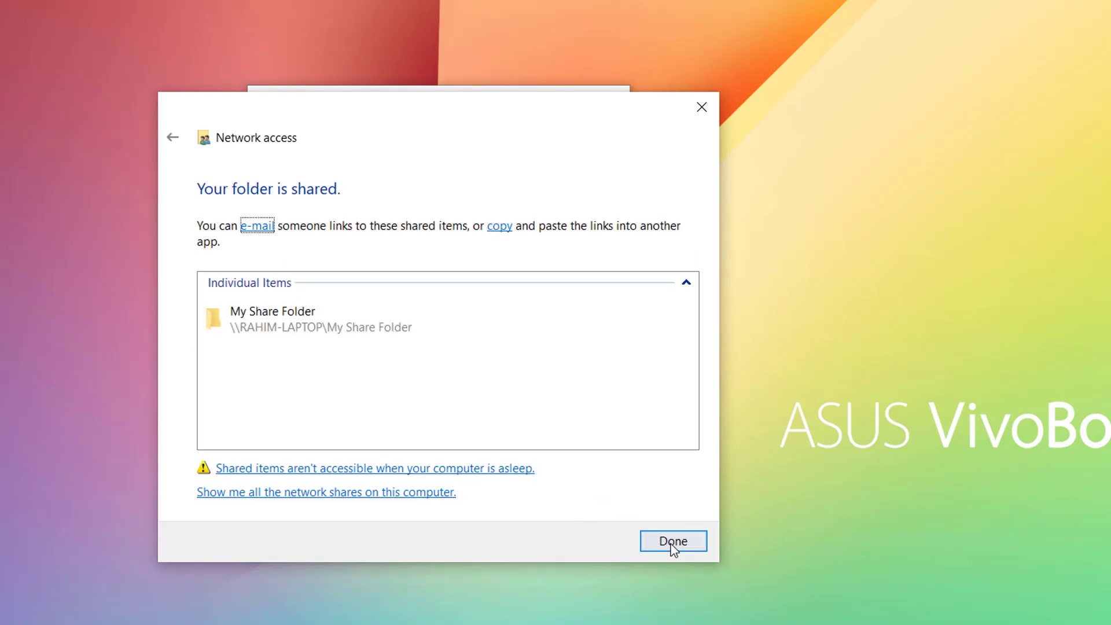
pyautogui.click(674, 543)
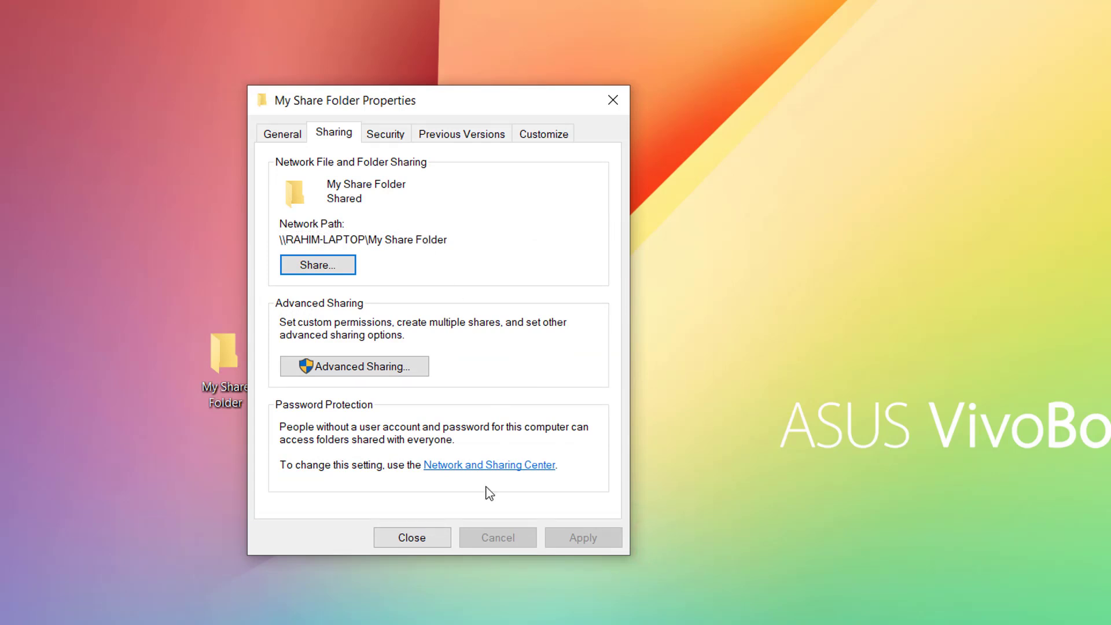
# Close the folder Properties and select Network Adapter under Settings > Update & Security > Troubleshoot
pyautogui.click(412, 538)
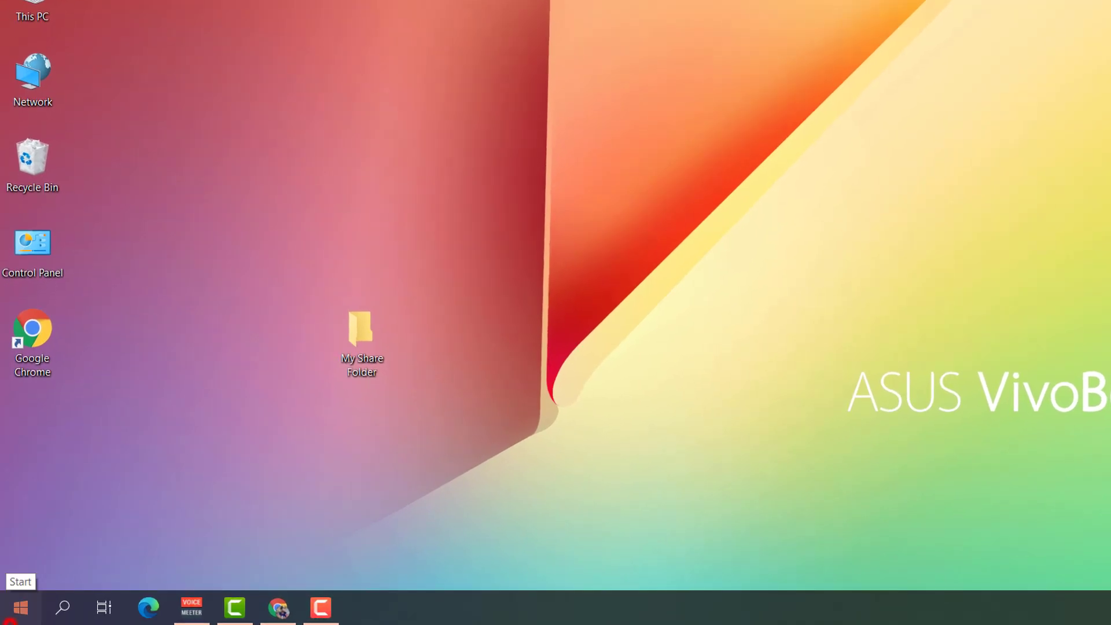
pyautogui.click(21, 608)
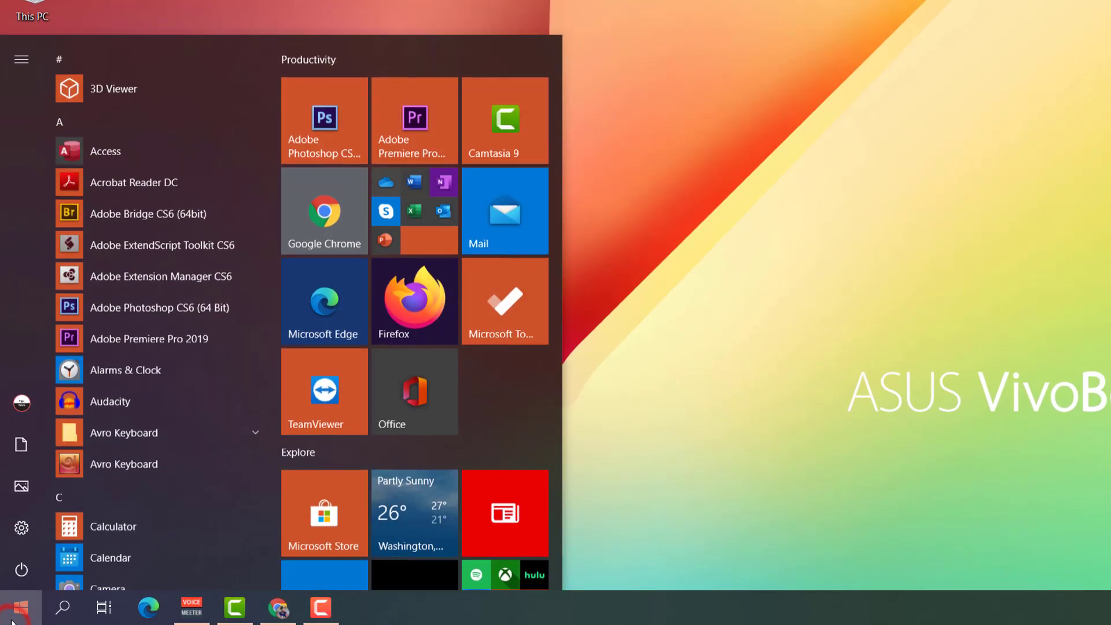
pyautogui.click(19, 535)
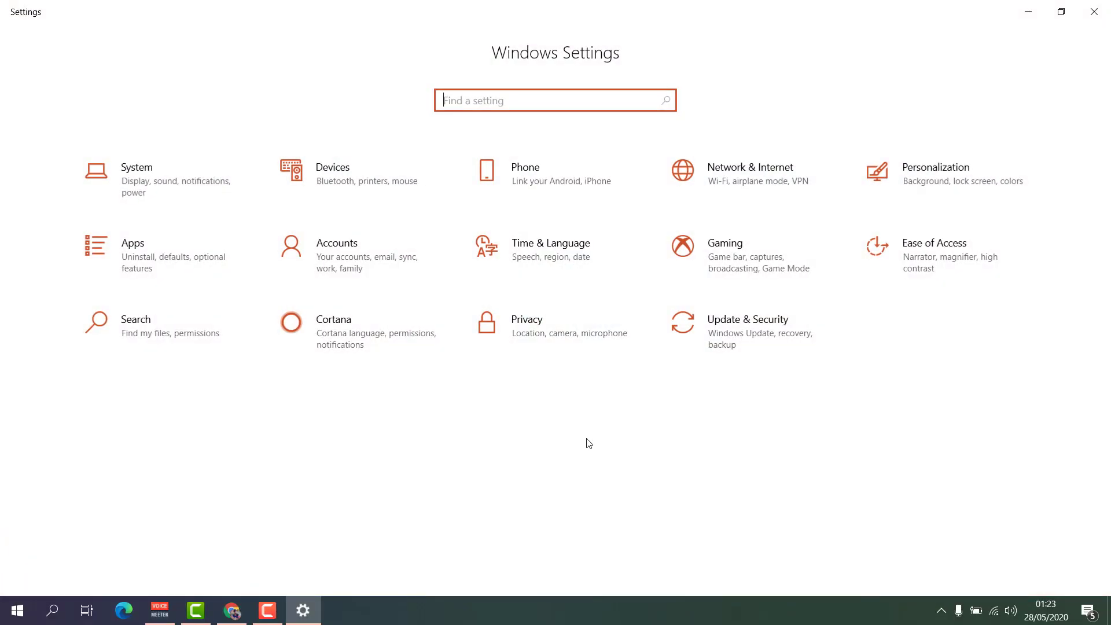
pyautogui.click(777, 336)
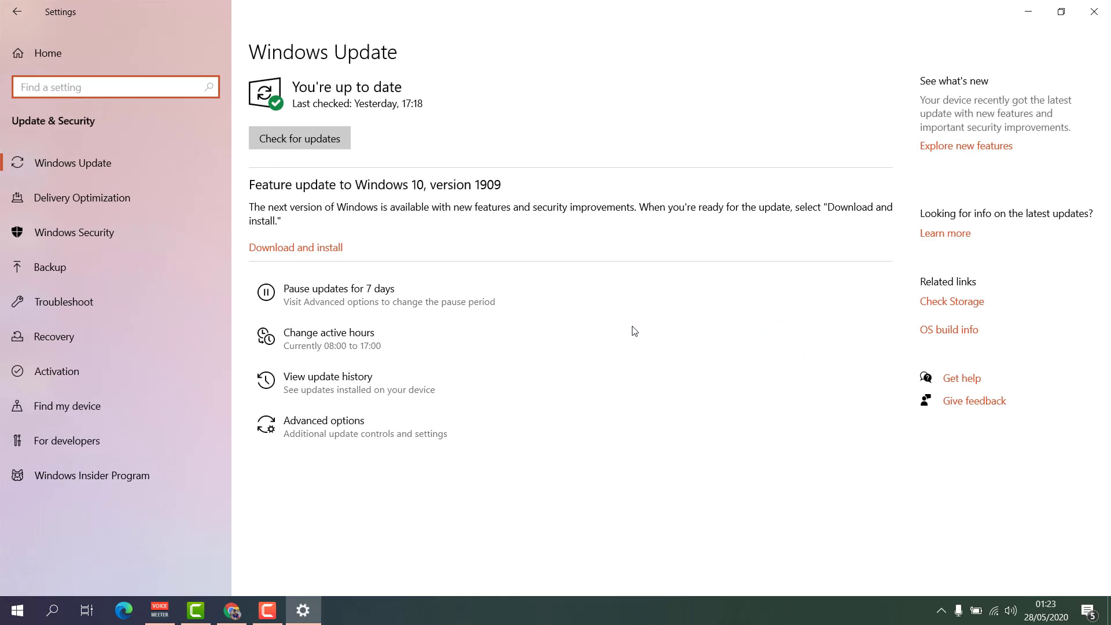
pyautogui.click(57, 302)
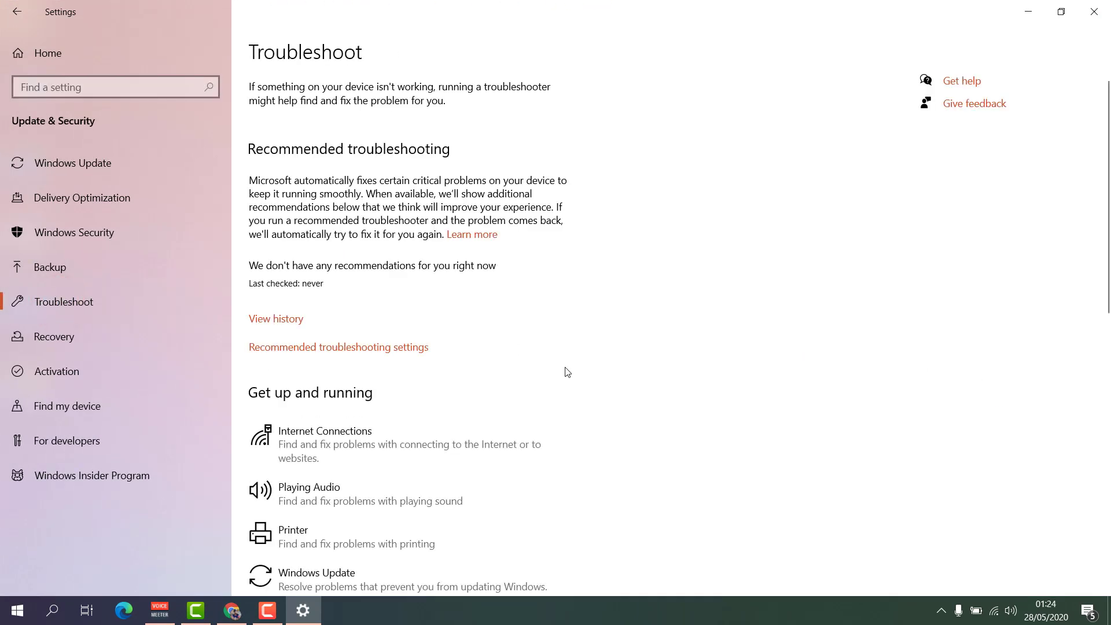
pyautogui.scroll(-4, 568, 372)
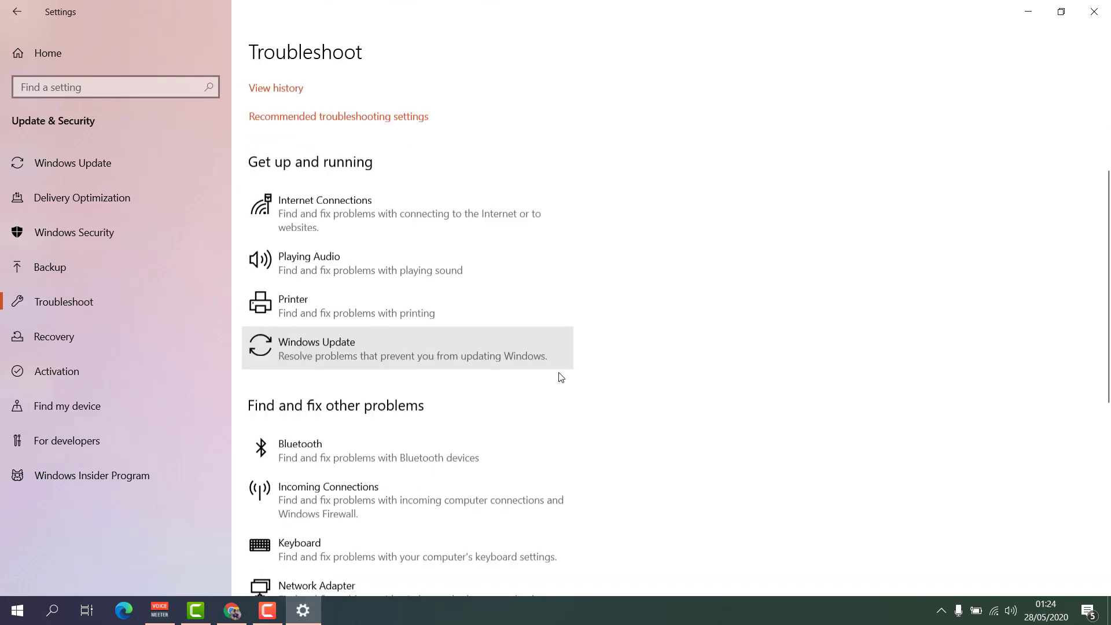
pyautogui.scroll(-3, 561, 377)
pyautogui.click(443, 378)
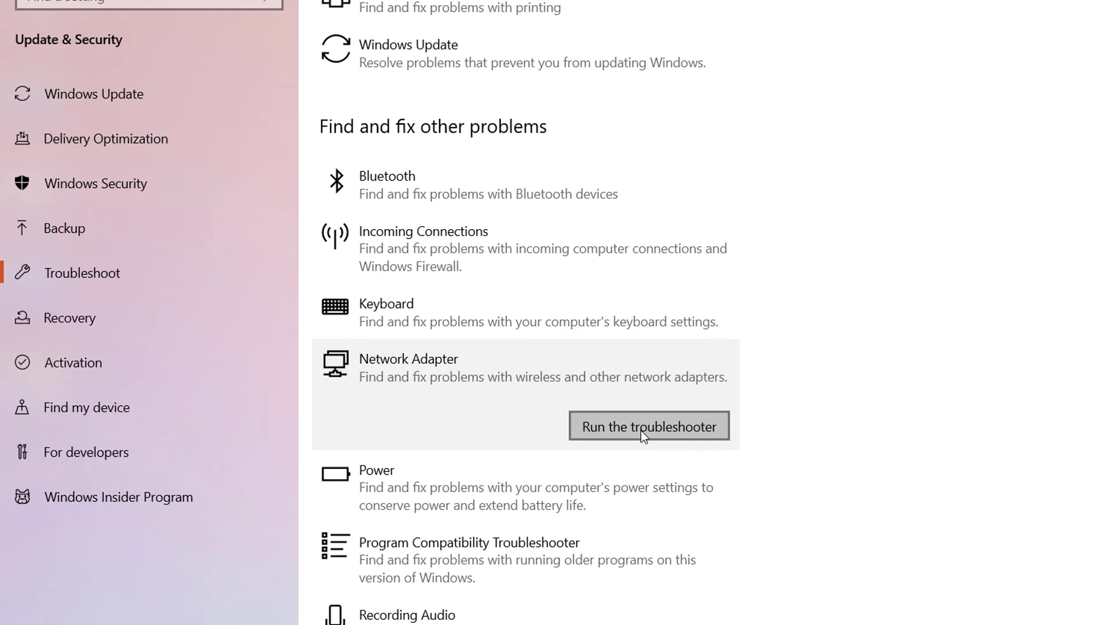
# Run the Network Adapter troubleshooter on all network adapters and close it once no problem is found
pyautogui.click(641, 429)
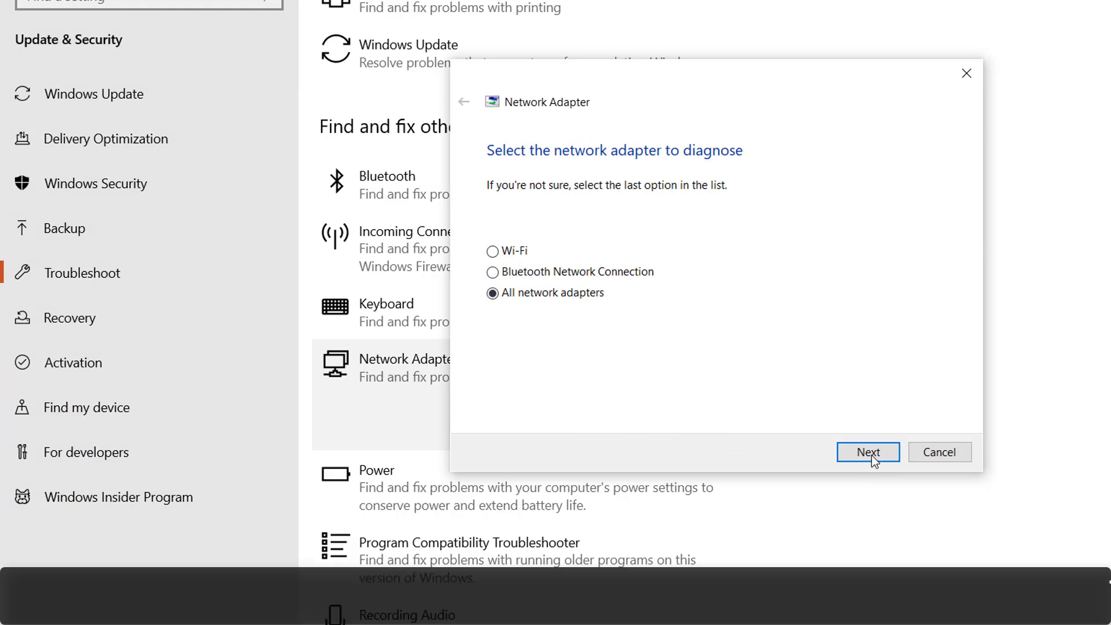
pyautogui.click(869, 452)
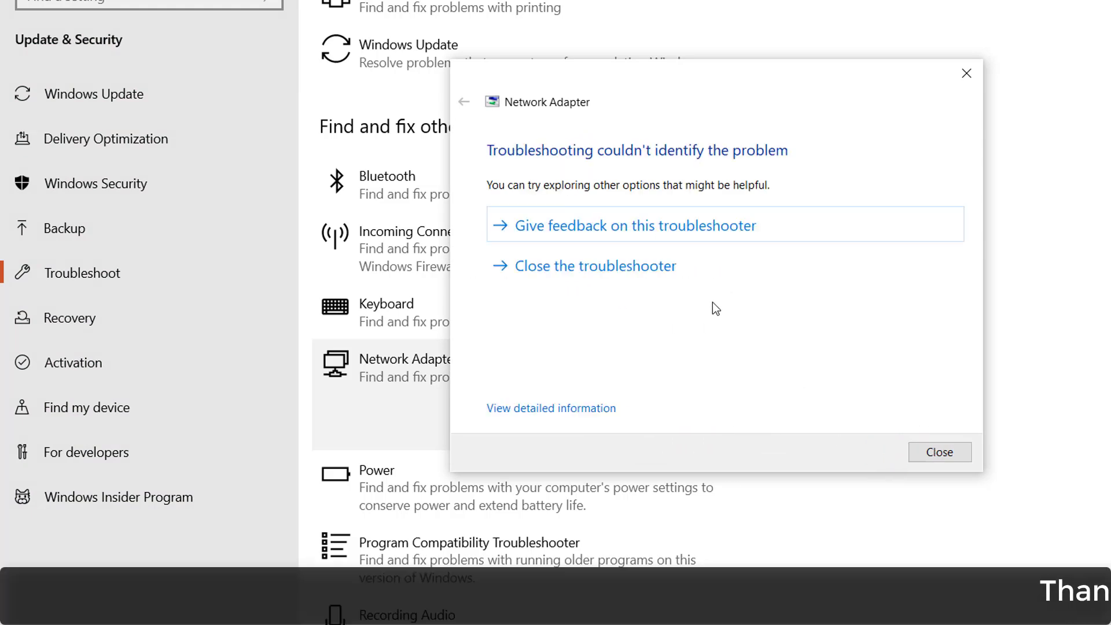
pyautogui.click(943, 452)
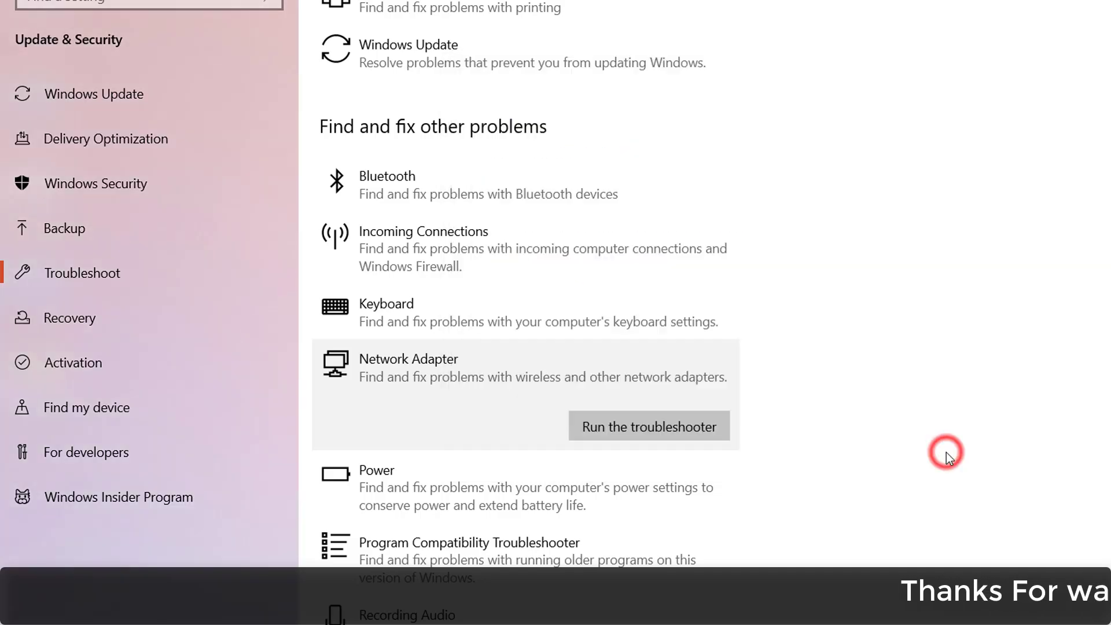